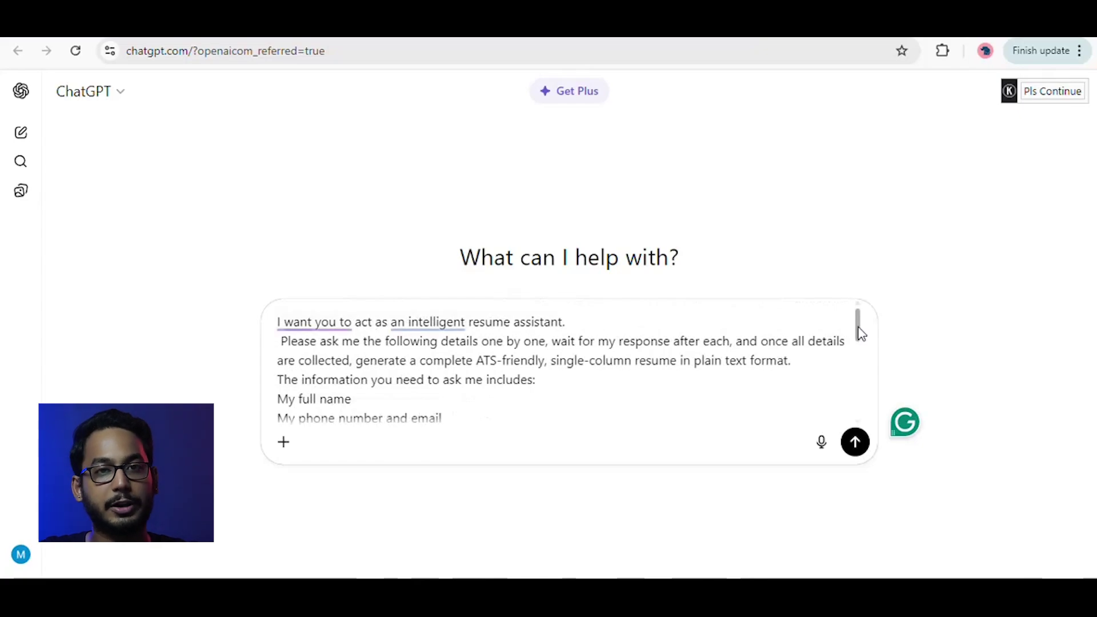
Submit the resume-assistant prompt so ChatGPT starts asking for resume details, beginning with the full name.
scroll(859, 328, "down", 1)
scroll(861, 313, "up", 1)
scroll(860, 325, "down", 2)
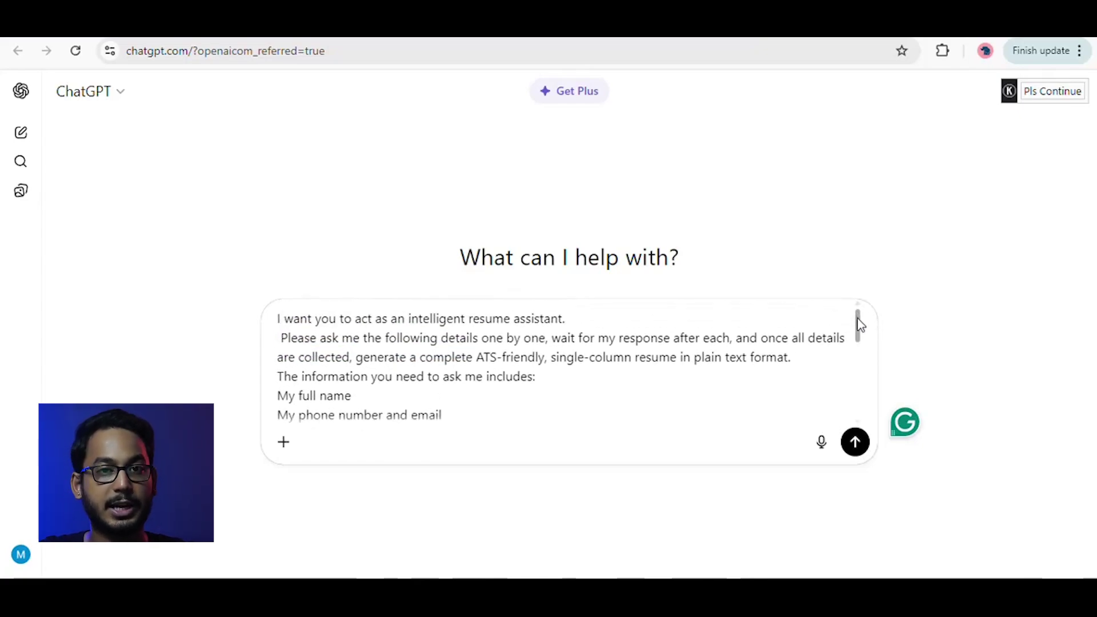
left_click_drag(860, 338, 865, 412)
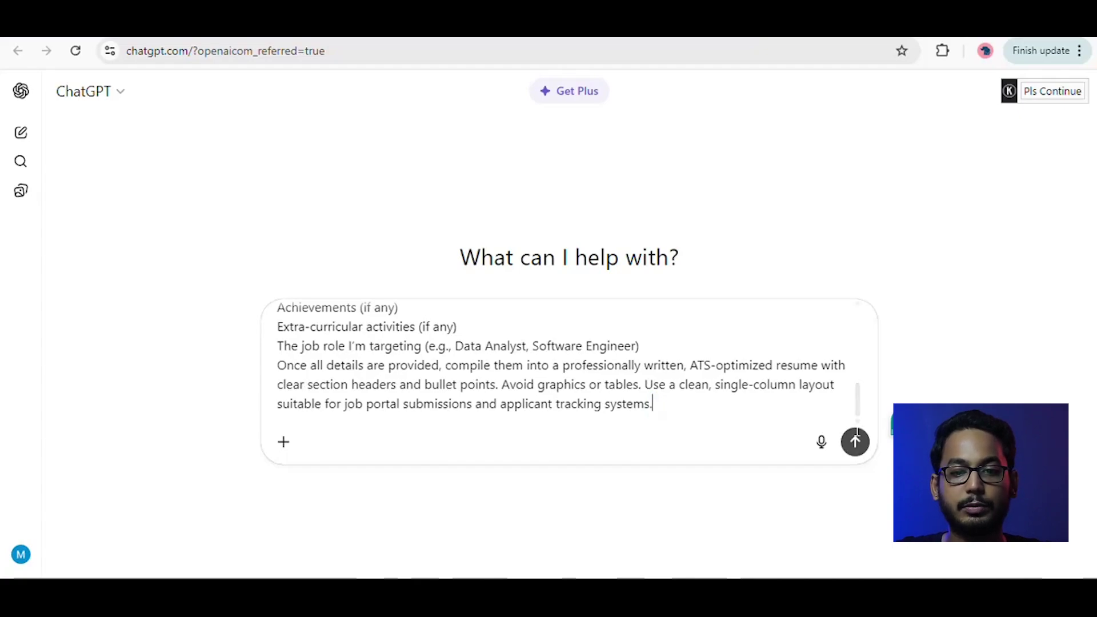
left_click(856, 441)
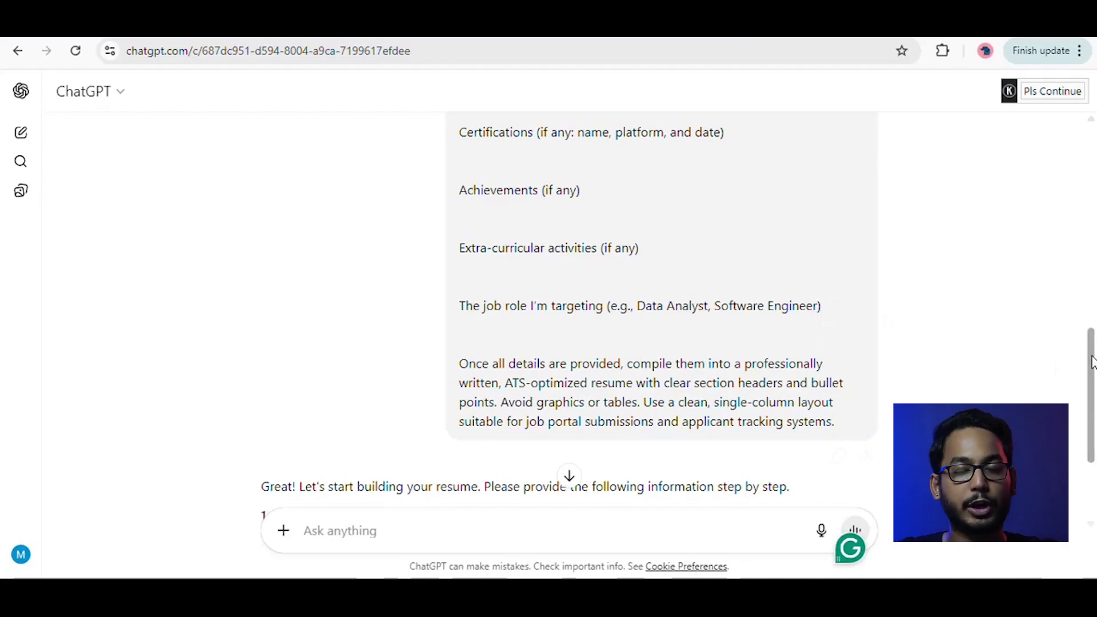
Answer with the candidate's full name, phone number and e-mail, and BCA education details.
left_click_drag(1092, 363, 1093, 402)
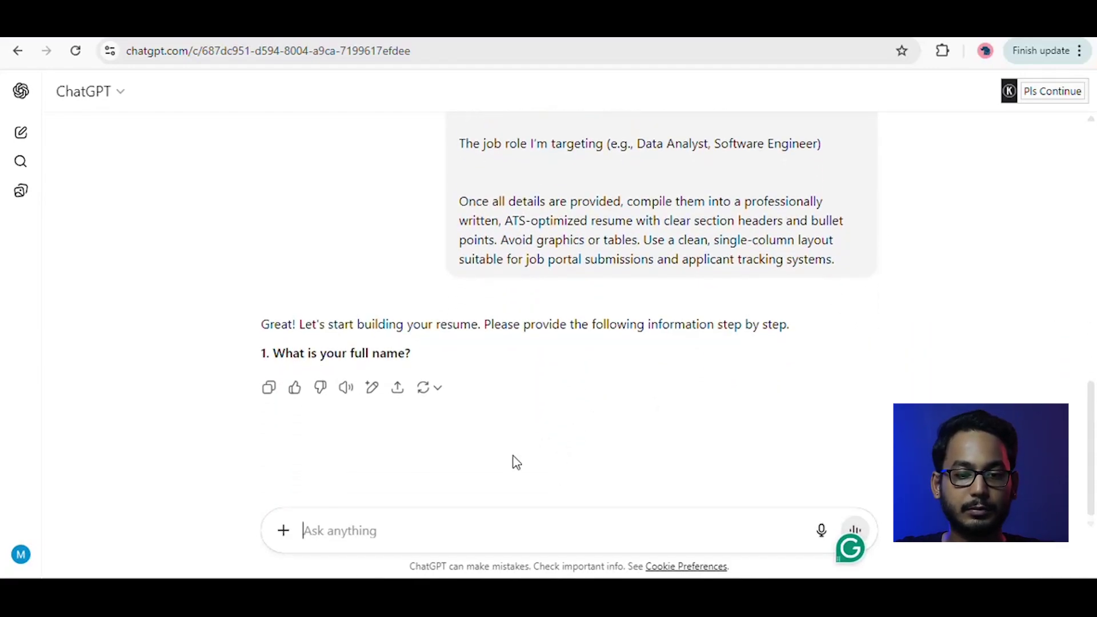
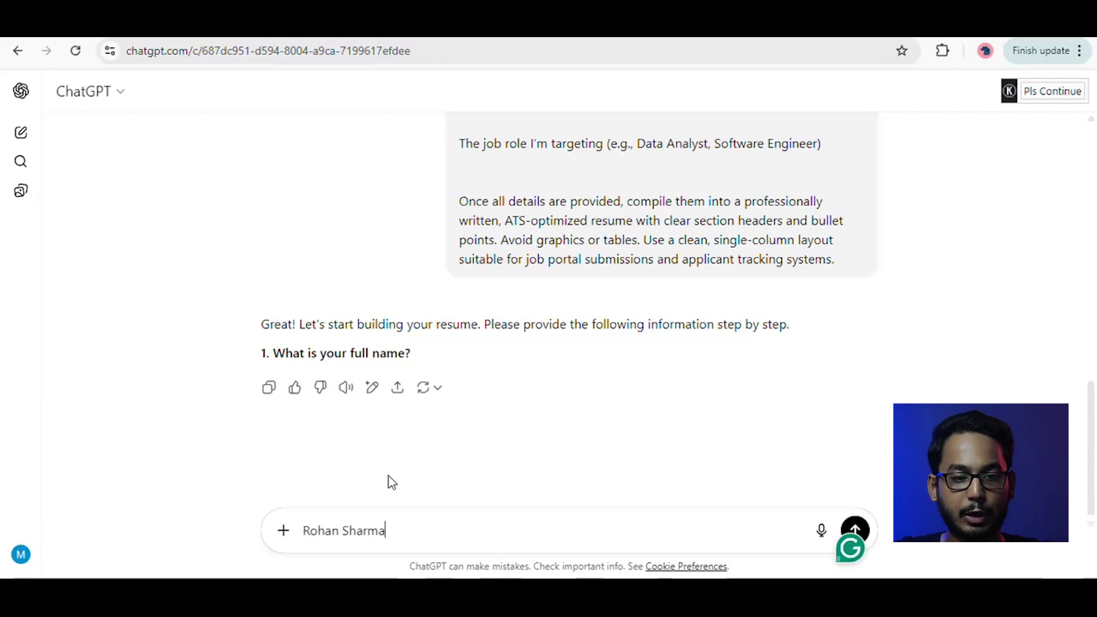
key("Return")
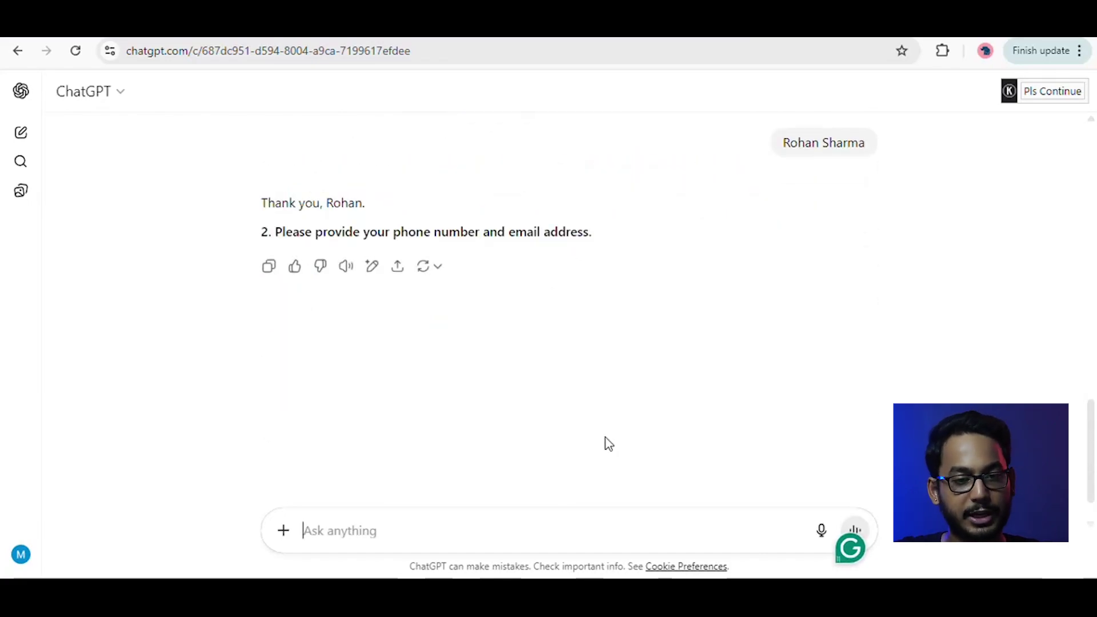
key("ctrl+v")
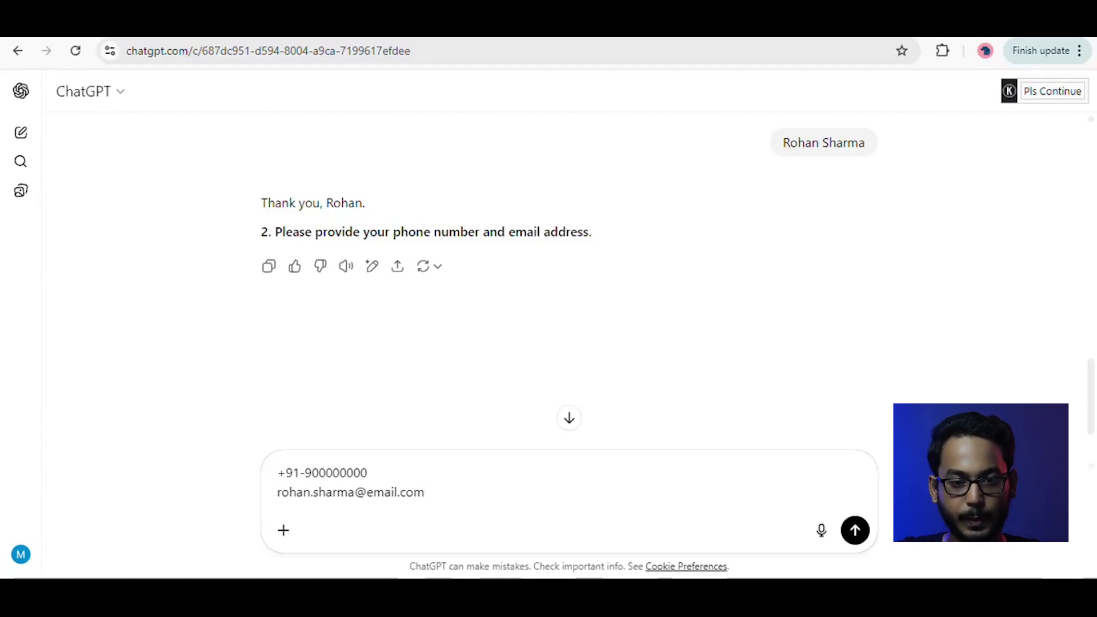
key("Return")
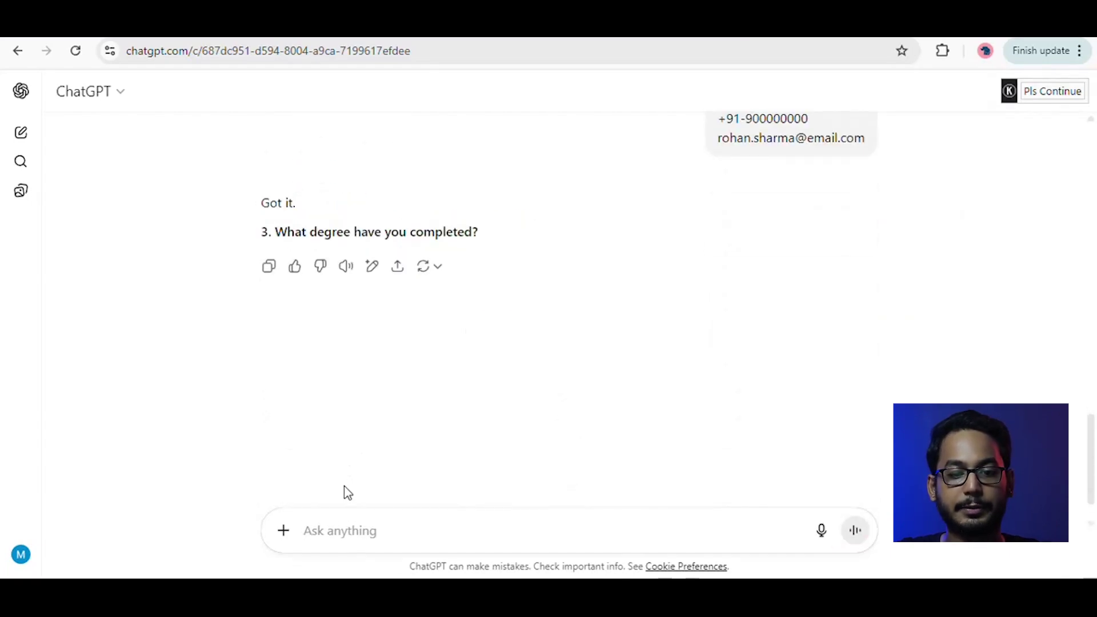
key("ctrl+v")
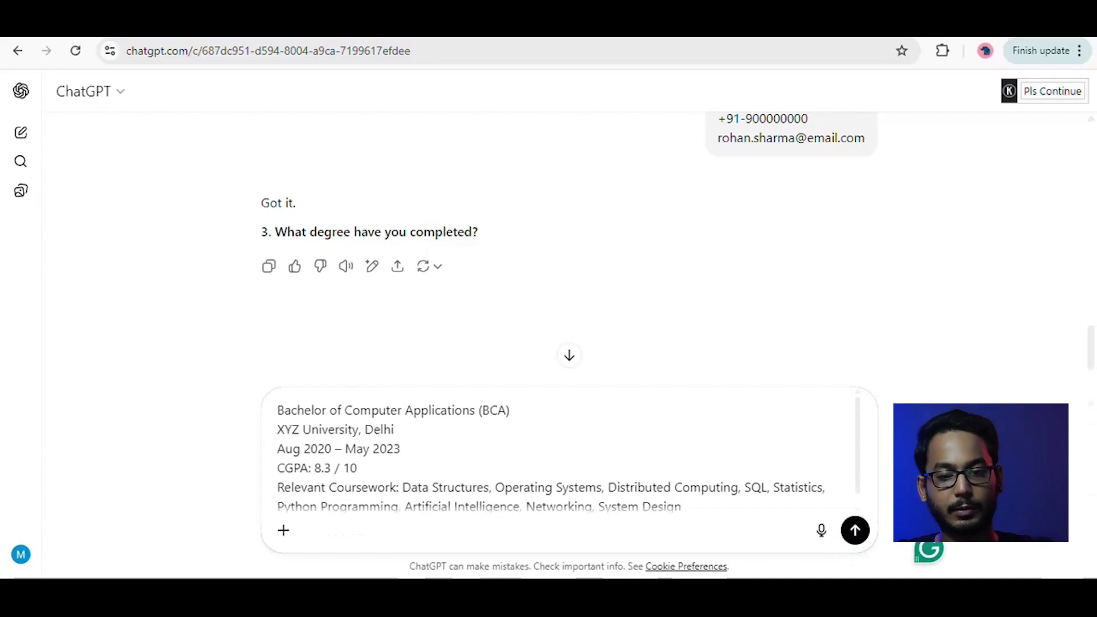
key("Return")
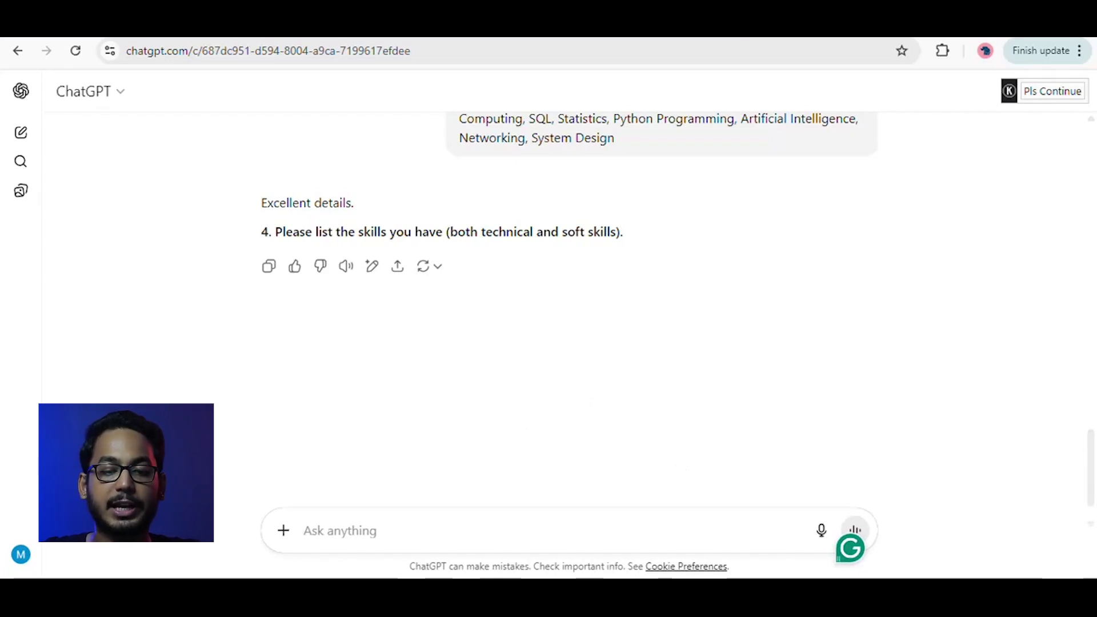
Send the technical and soft skills list and the Software Engineer experience (Jul 2023 – Jul 2025).
type("Programming: Python, Java, C++, SQL, React.js Technologies: Google Cloud Platform, Firebase, Docker, Git, REST APIs, MongoDB, MySQL Systems: Distributed Systems, Unix/Linux, TCP/IP Networking Data & AI: Power BI, Tableau, Excel, Machine Learning (basic), NLP (basic), AI Concepts Soft Skills: Leadership, Communication, Adaptability, Problem Solving, Analytical Thinking, Time Management, Accuracy, Consistency, Enthusiasm")
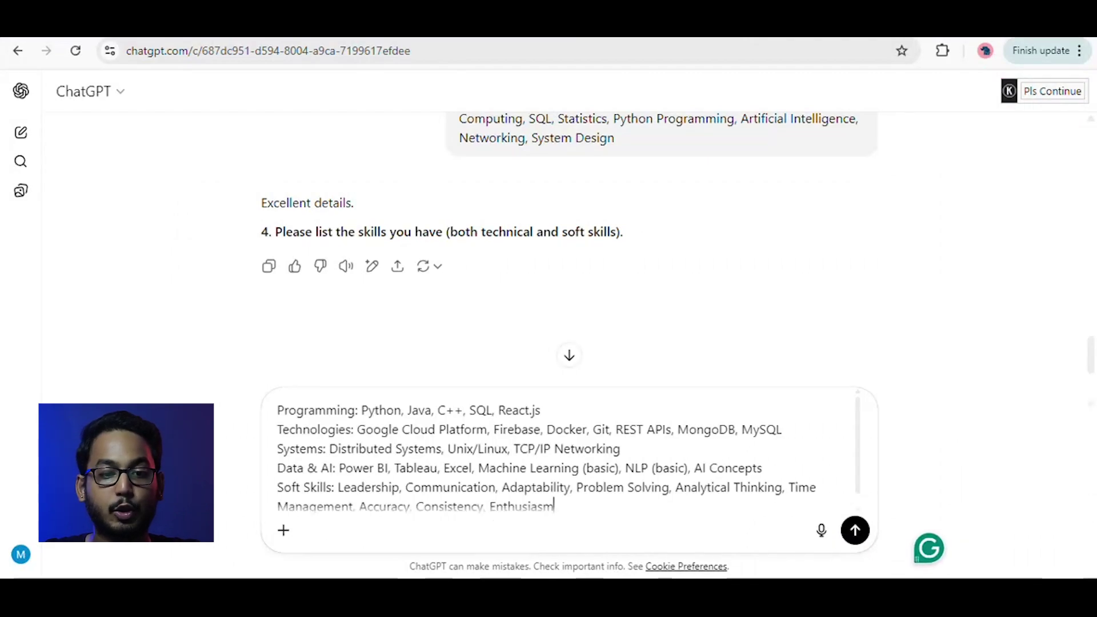
key("Return")
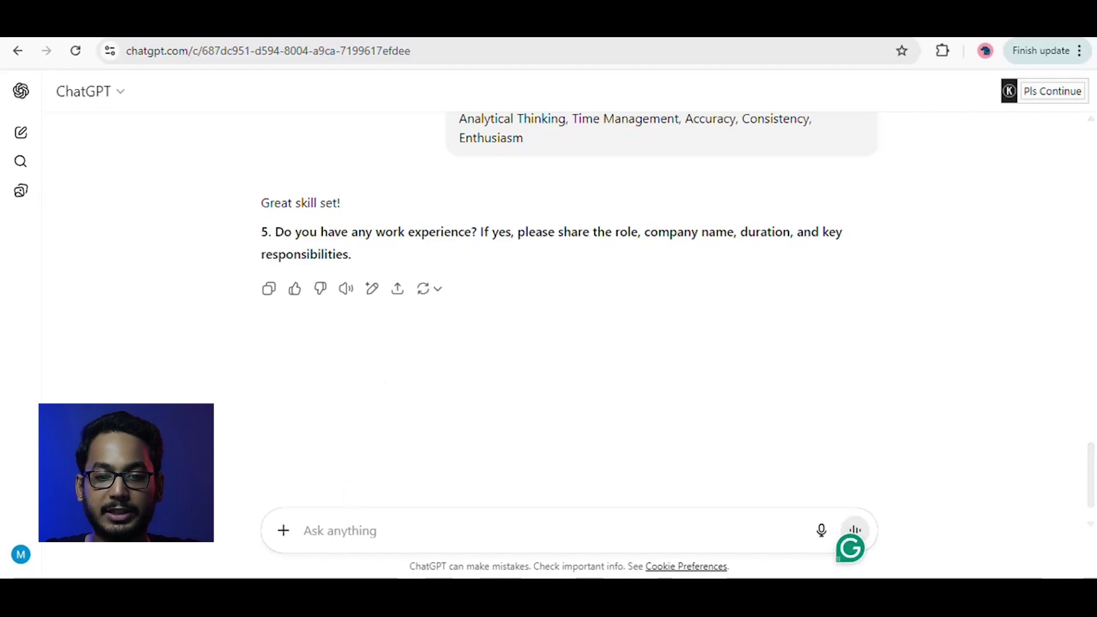
key("ctrl+v")
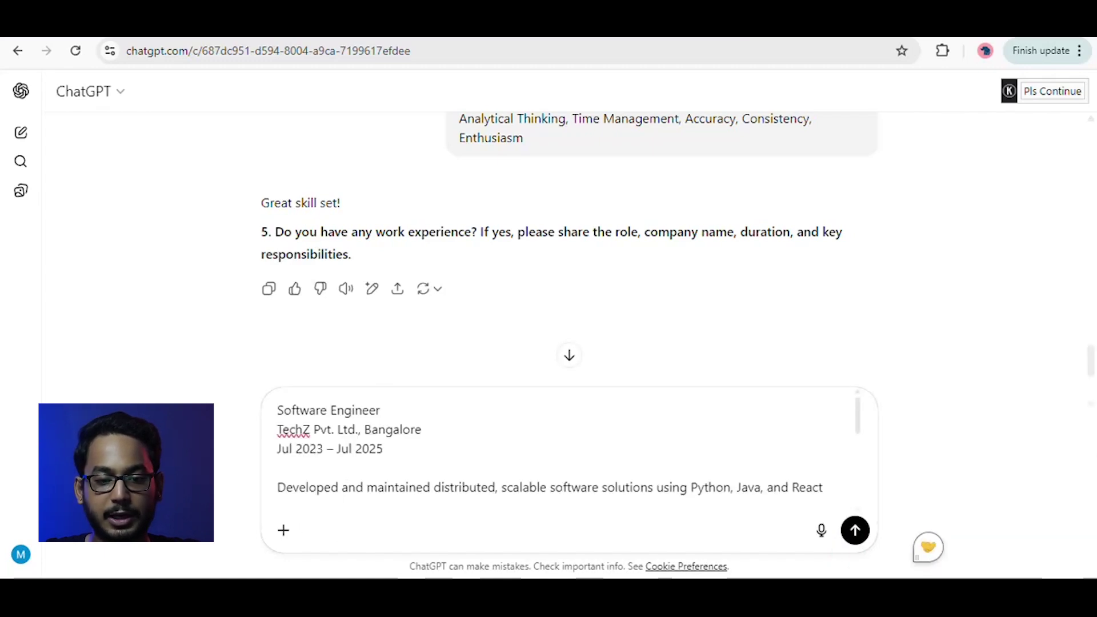
left_click_drag(860, 420, 870, 501)
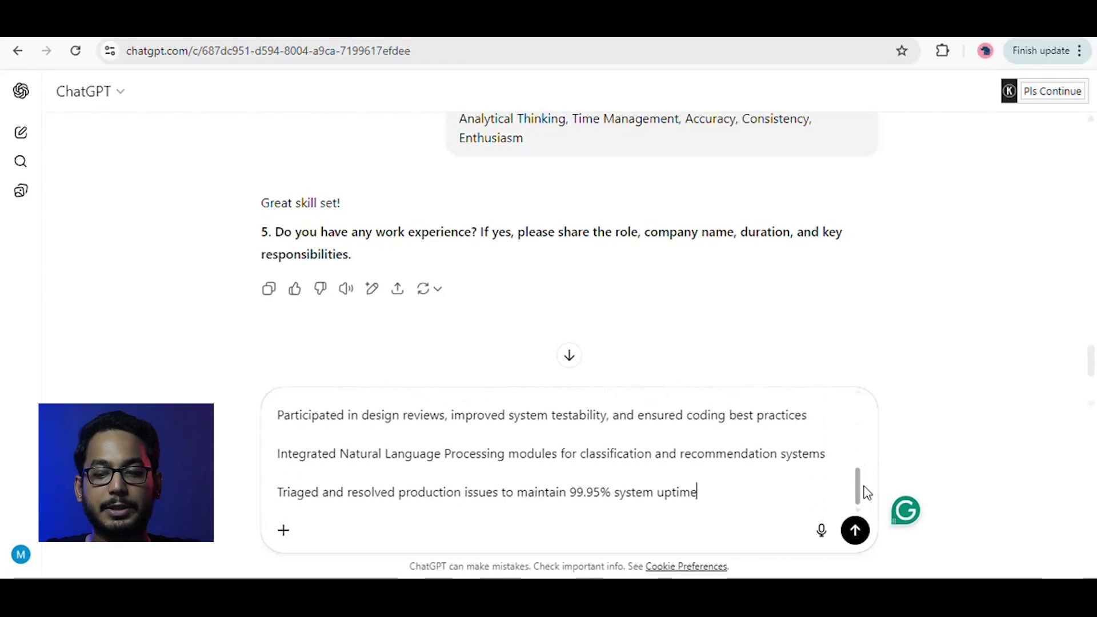
left_click(856, 532)
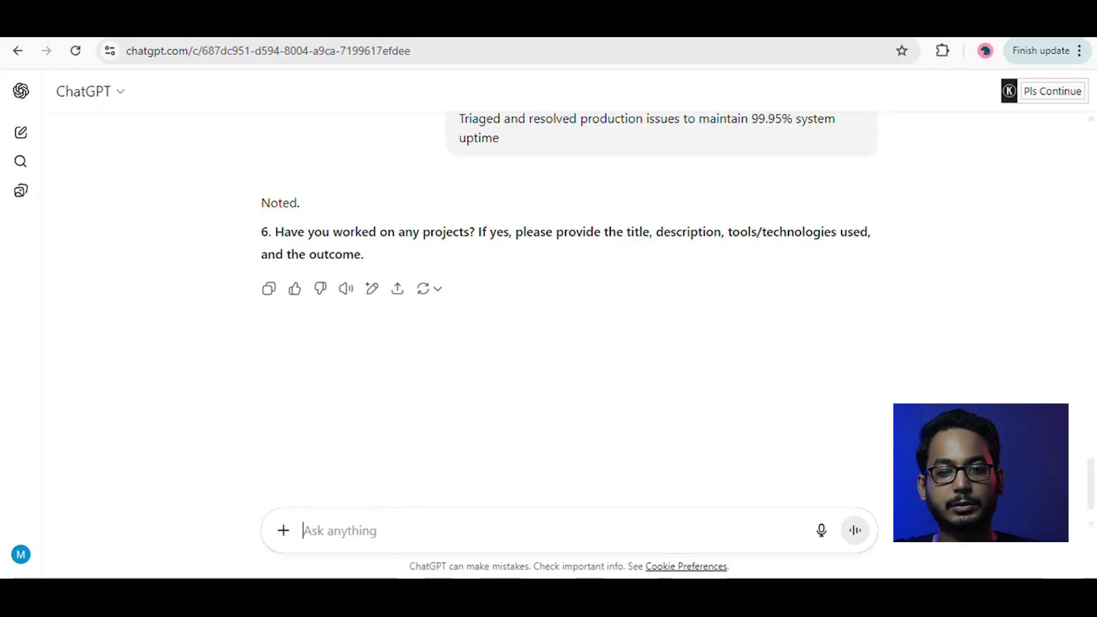
Send the COVID-19 Data Dashboard project, the internship description and the three certifications.
key("ctrl+v")
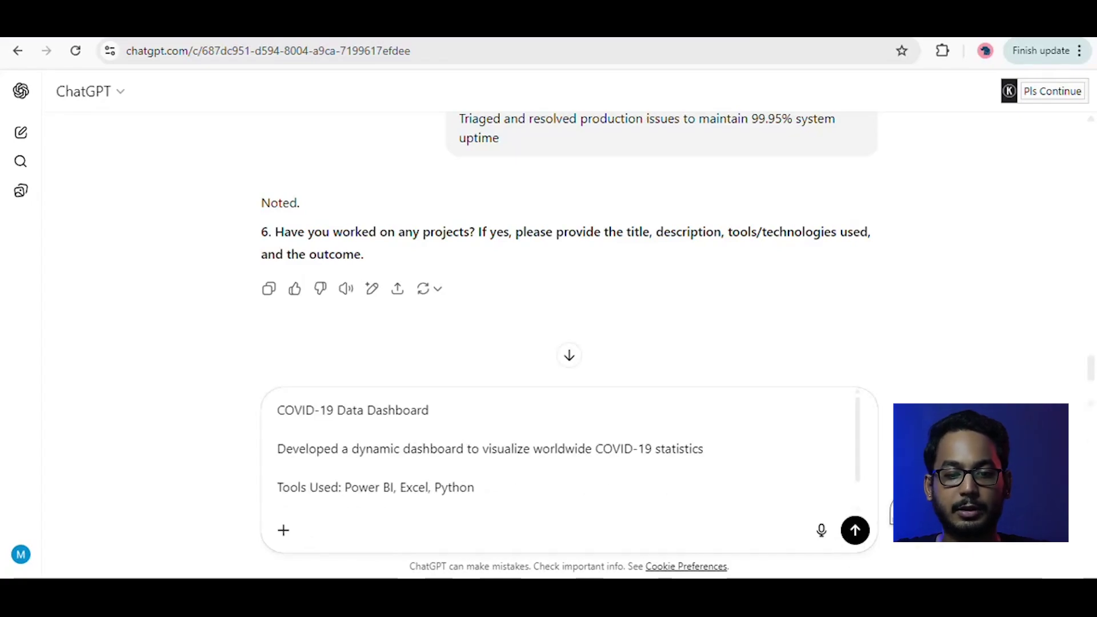
key("Return")
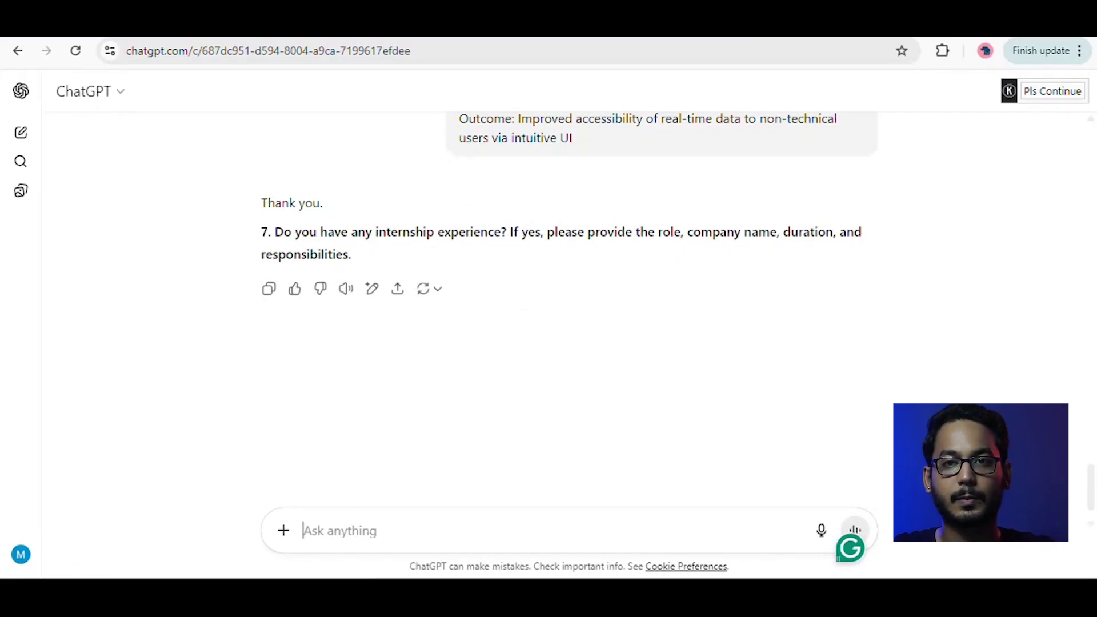
key("ctrl+v")
key("Return")
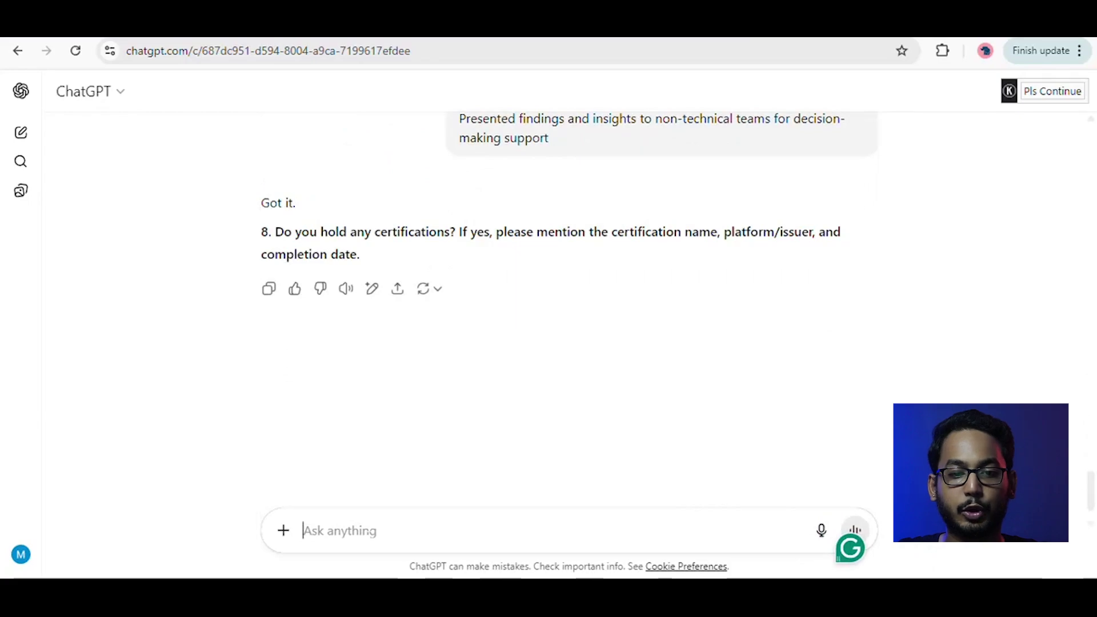
type("System Design Basics – Educative.io, Jan 2024  Full-Stack Web Development with React – Coursera, Feb 2024  Data Structures and Algorithms – Coursera, Oct 2023")
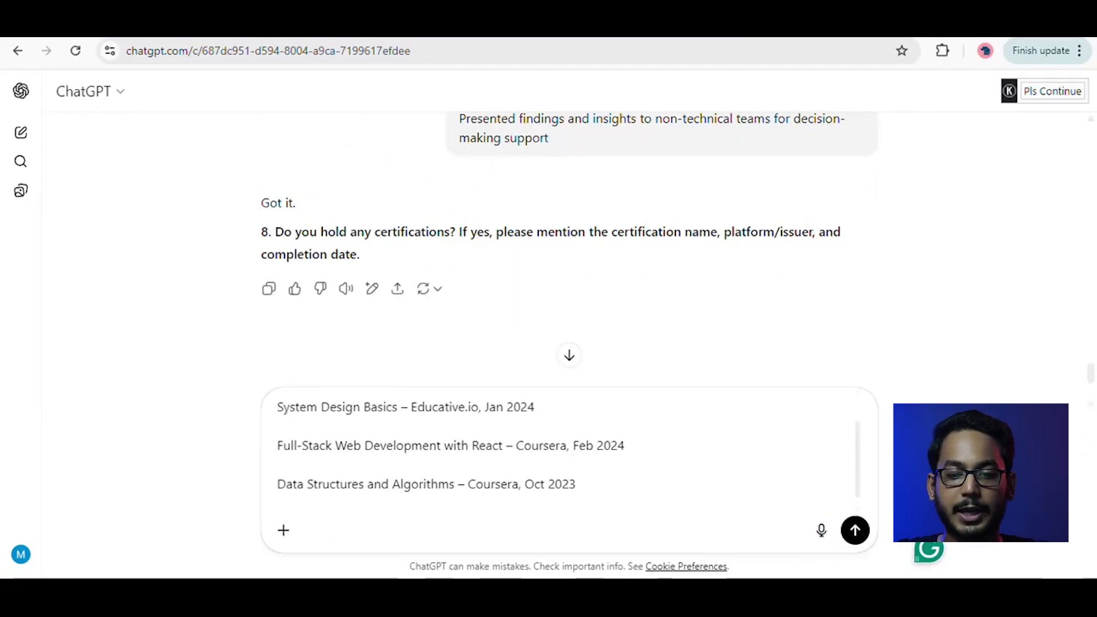
key("Return")
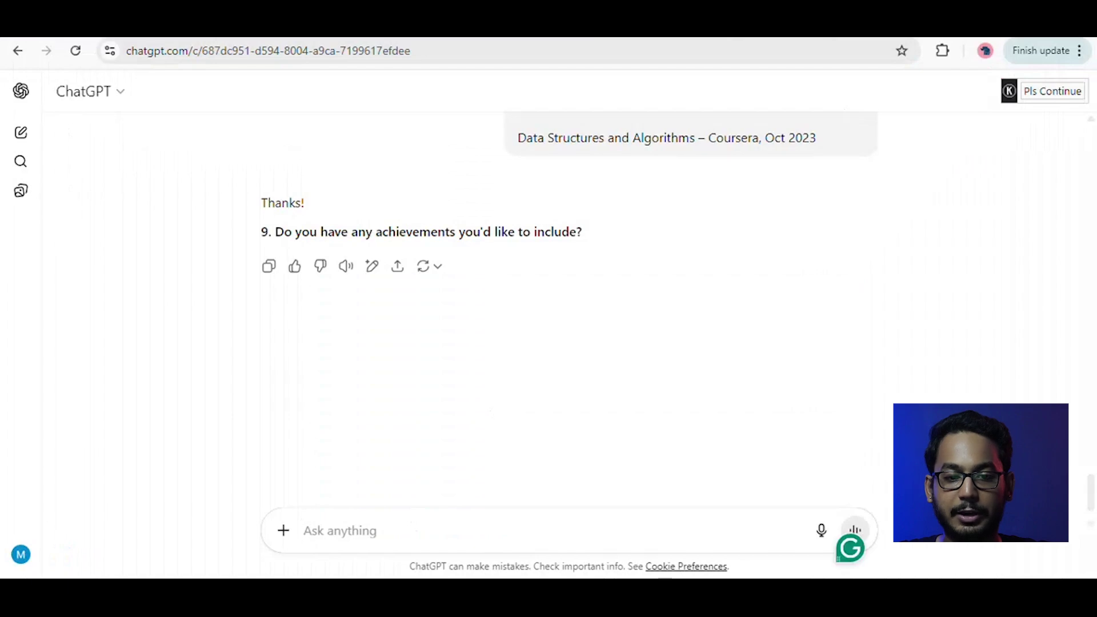
Send the two achievements, reuse them as extra-curriculars, and select the LinkedIn job description.
type("Winner, College Hackathon 2022 – Built a real-time student feedback analytics system  Finalist (Top 10%) – Kaggle India Data Visualization Challenge")
key("Return")
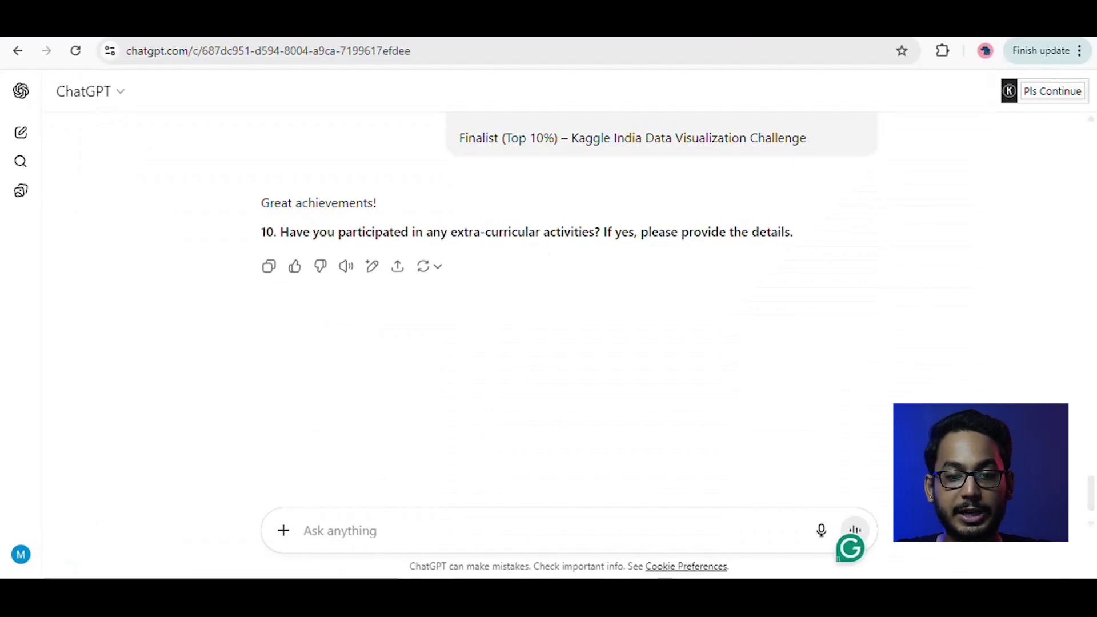
type("Winner, College Hackathon 2022 – Built a real-time student feedback analytics system  Finalist (Top 10%) – Kaggle India Data Visualization Challenge")
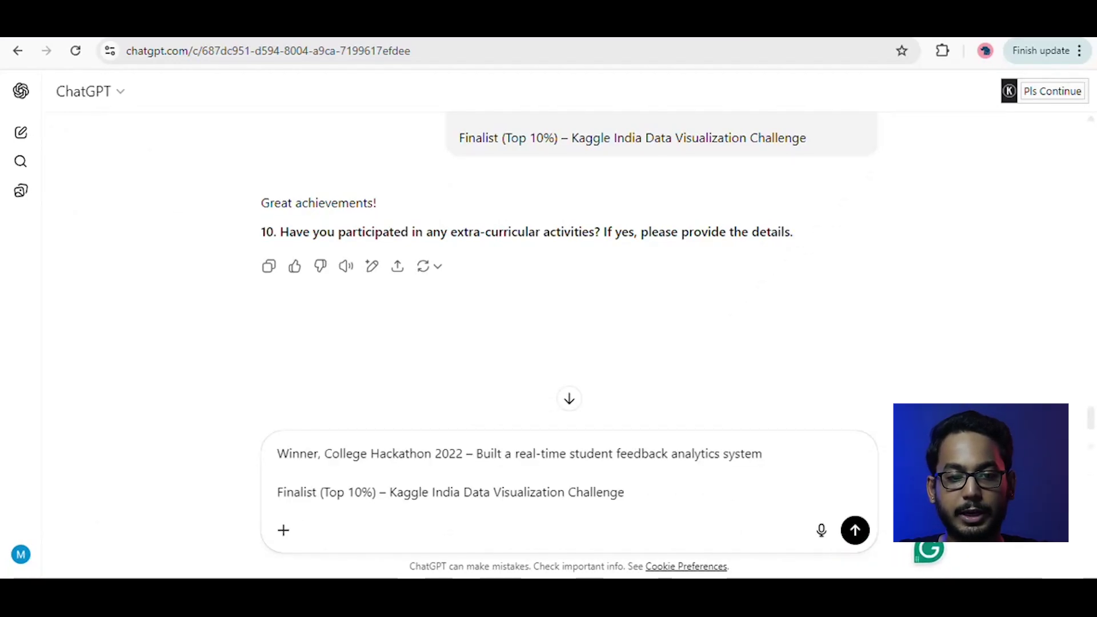
key("Return")
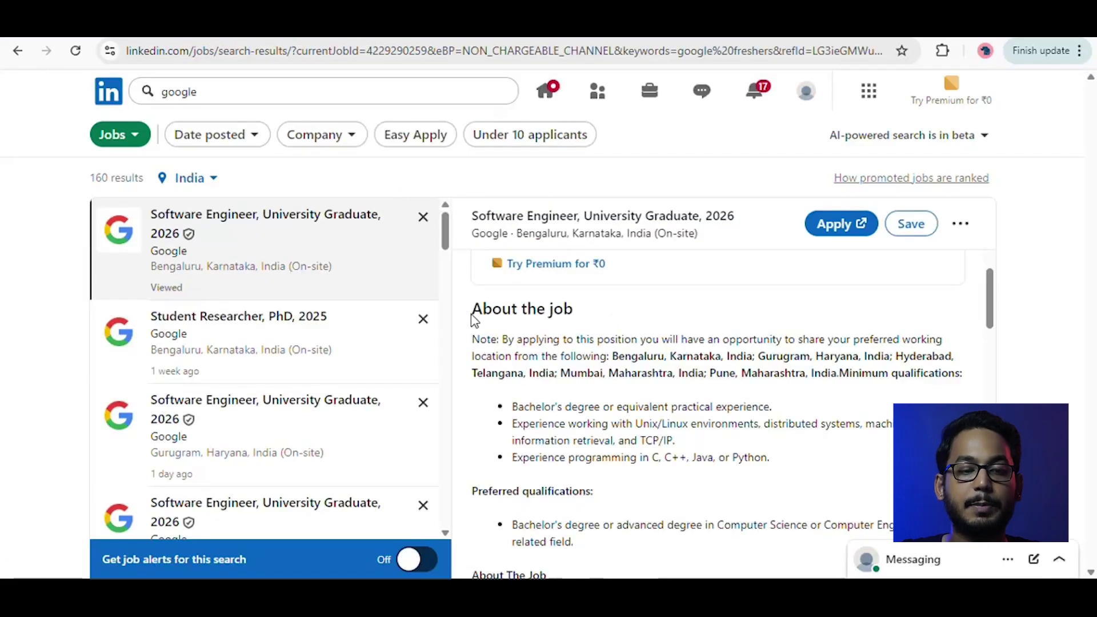
left_click_drag(474, 312, 750, 533)
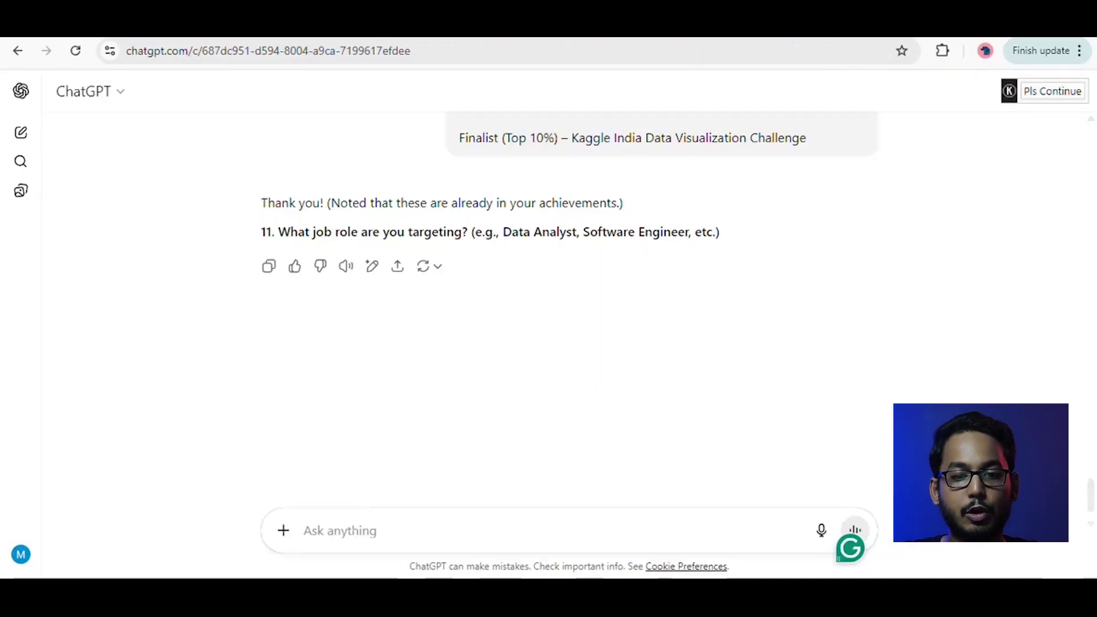
Paste Google's Software Engineer, University Graduate, 2026 job description into ChatGPT's message box.
key("ctrl+v")
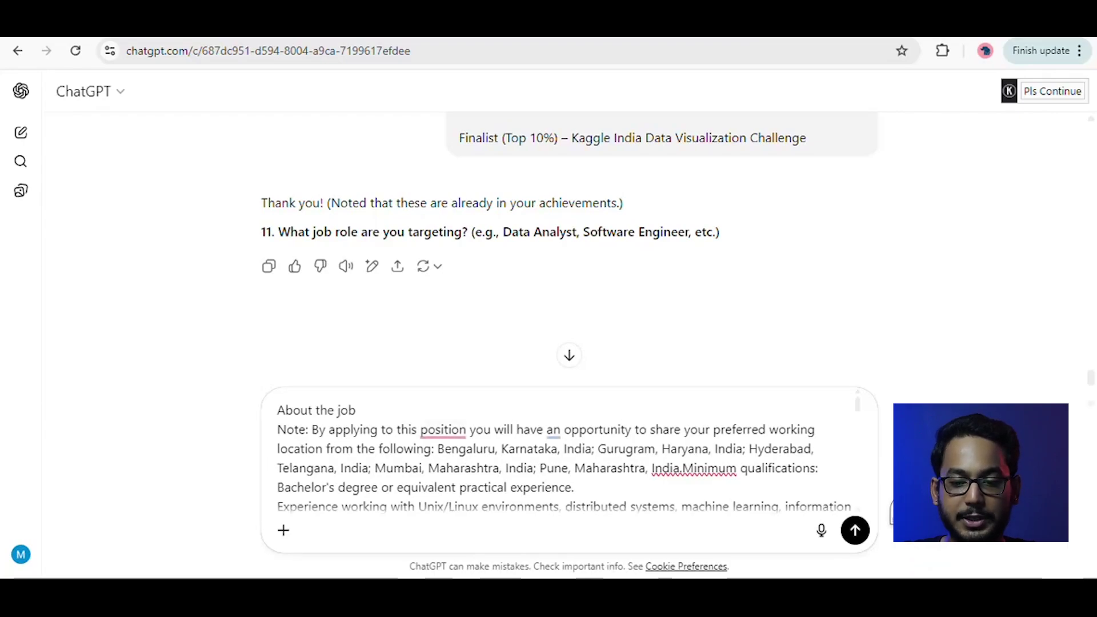
Send the Google job description as the target role and review the generated resume.
scroll(568, 451, "down", 10)
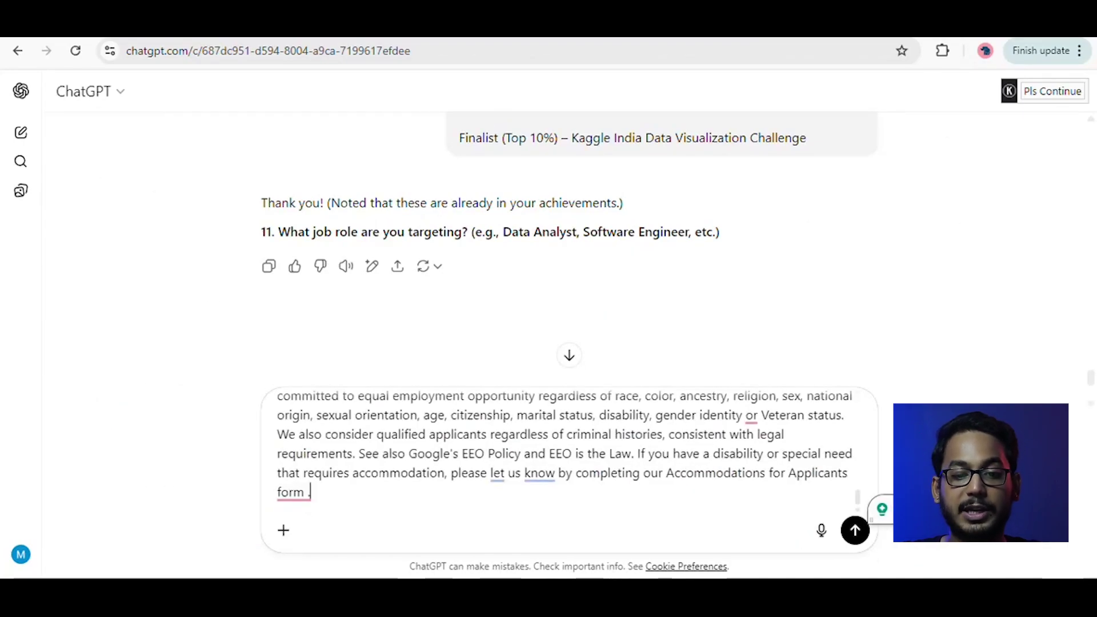
key("Return")
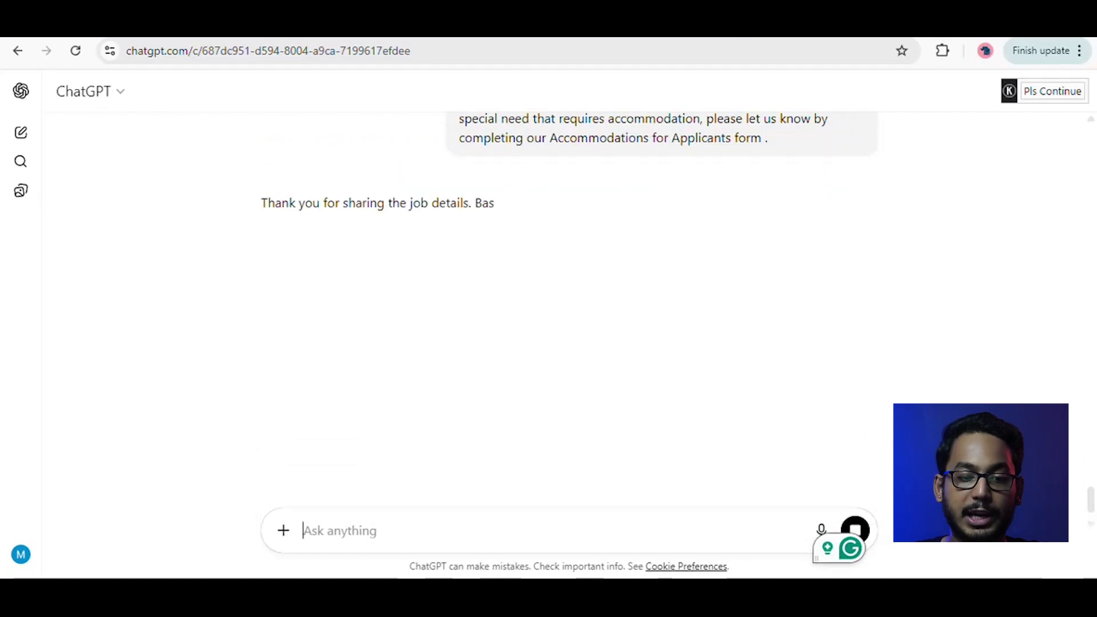
scroll(475, 303, "down", 10)
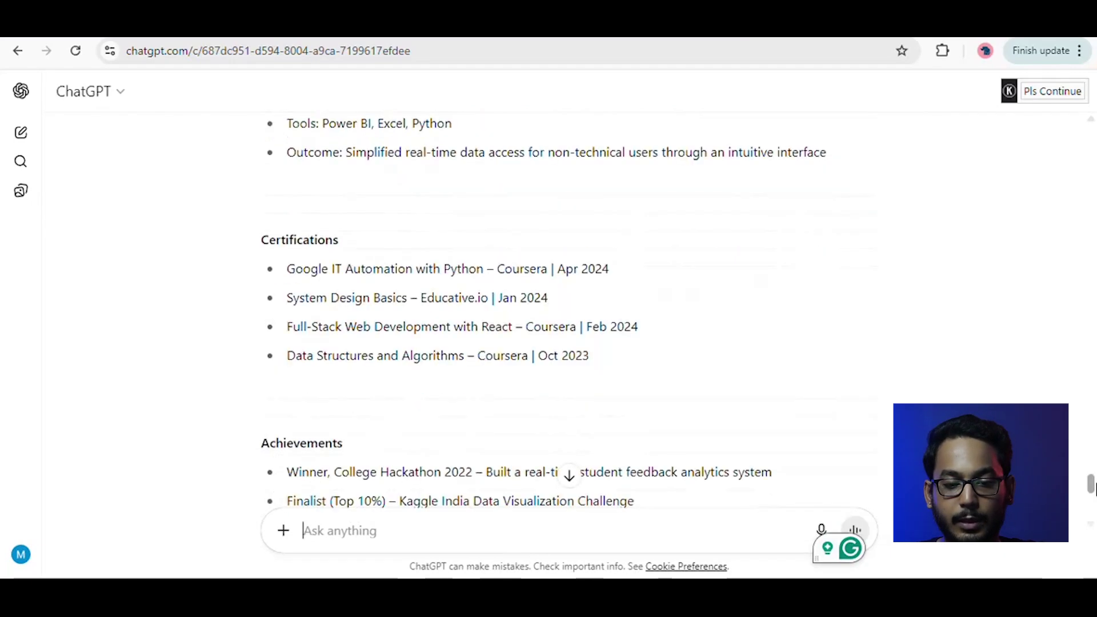
left_click_drag(1095, 490, 1094, 507)
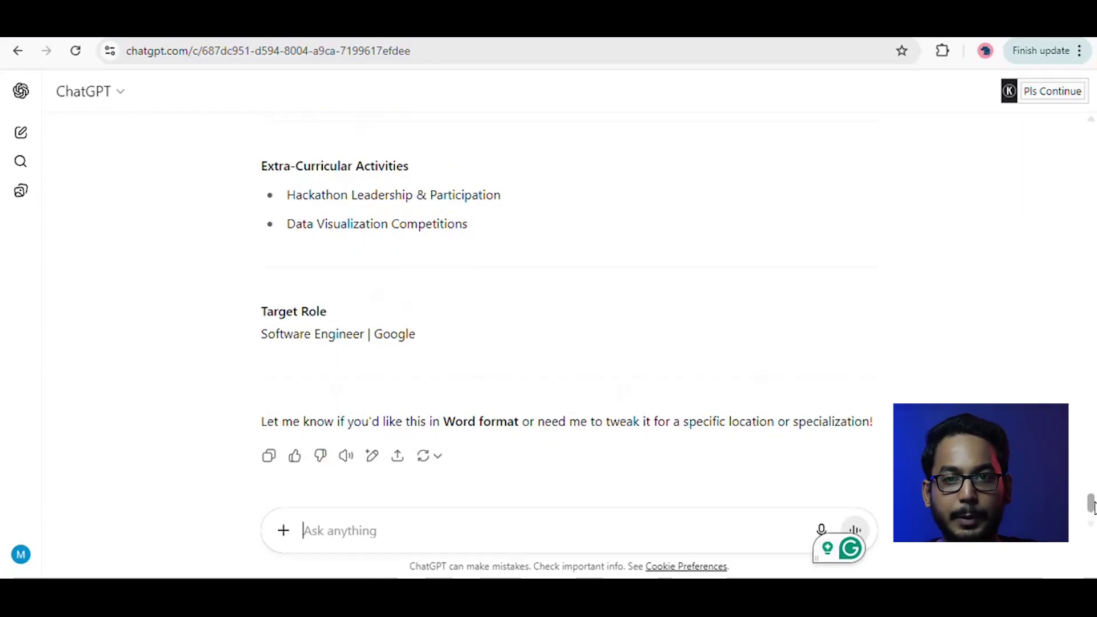
Reply 'yes' to get the resume as a .docx, download it and open it in Word.
mouse_move(1093, 505)
left_mouse_down()
mouse_move(1089, 408)
mouse_move(1090, 509)
left_mouse_up()
type("yes")
key("Return")
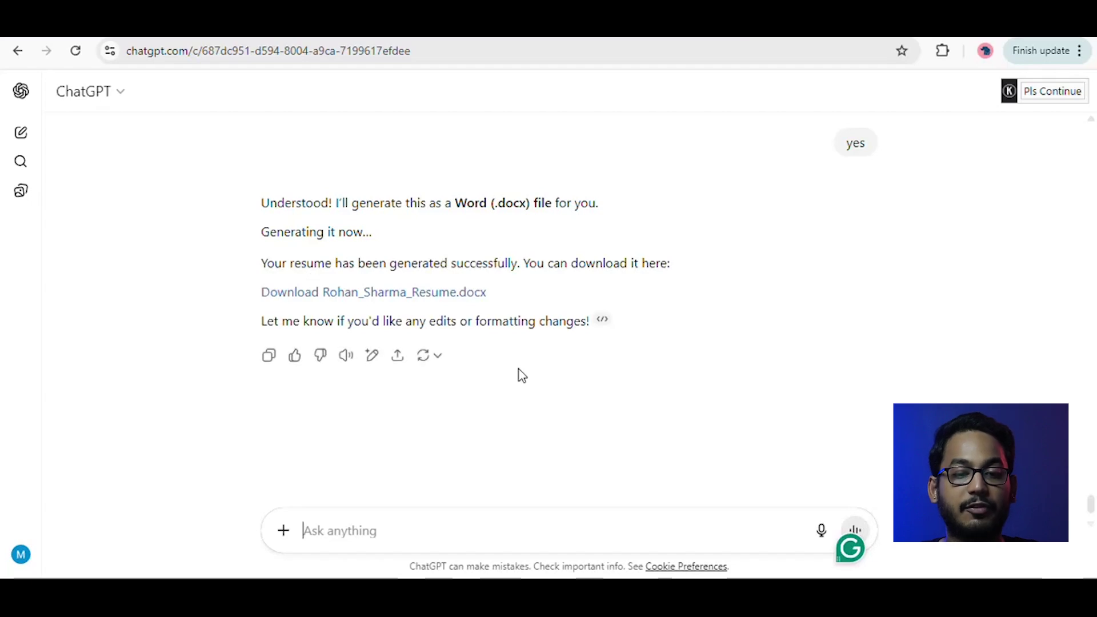
left_click(463, 296)
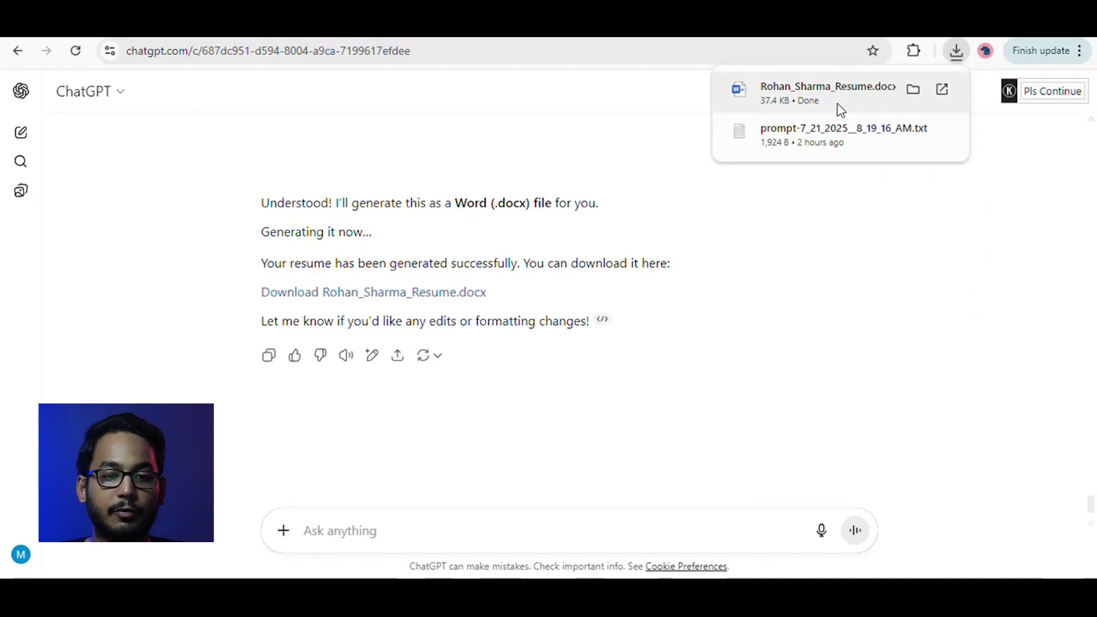
left_click(823, 110)
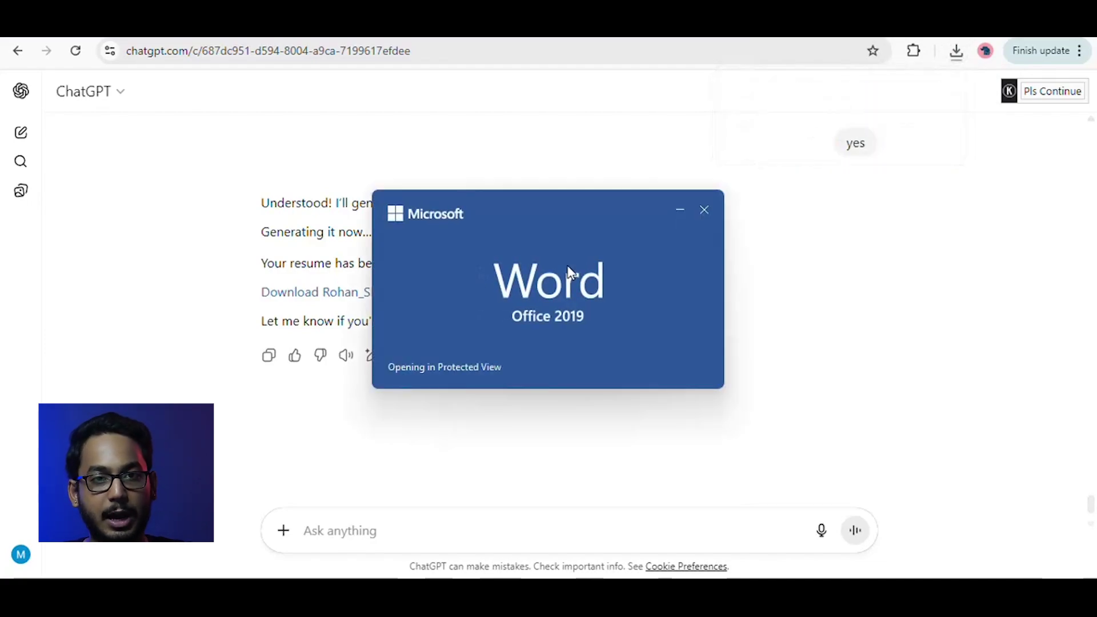
left_click_drag(1095, 225, 1095, 199)
left_click(1095, 323)
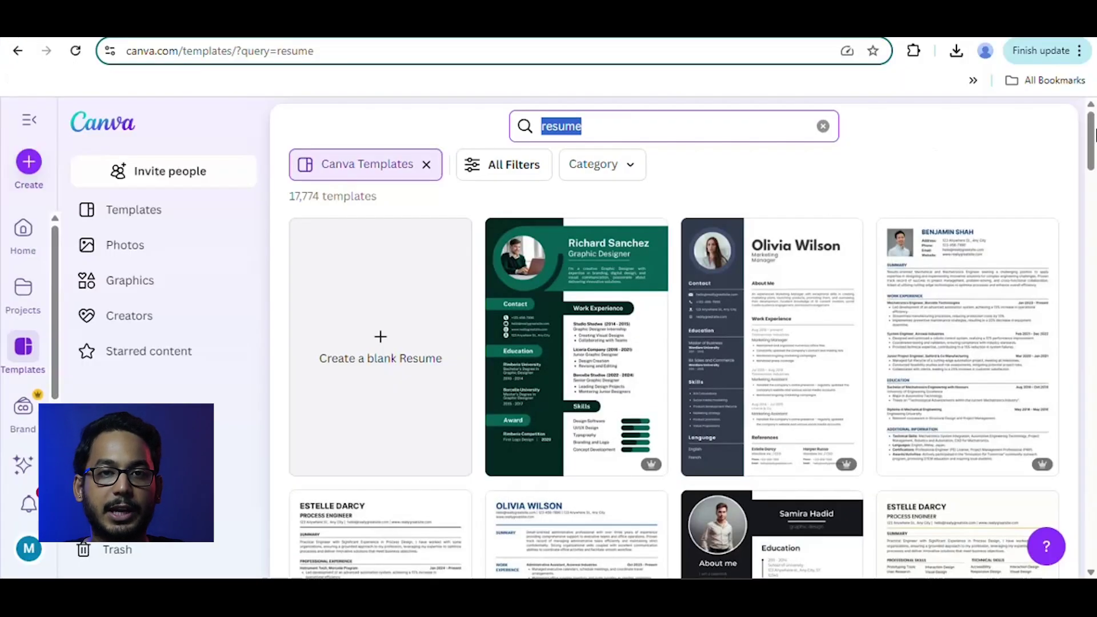
Preview the White and Black Modern New Graduate Professional Resume template and customize a copy.
mouse_move(1095, 134)
left_mouse_down()
mouse_move(1094, 164)
mouse_move(1094, 118)
mouse_move(1093, 142)
left_mouse_up()
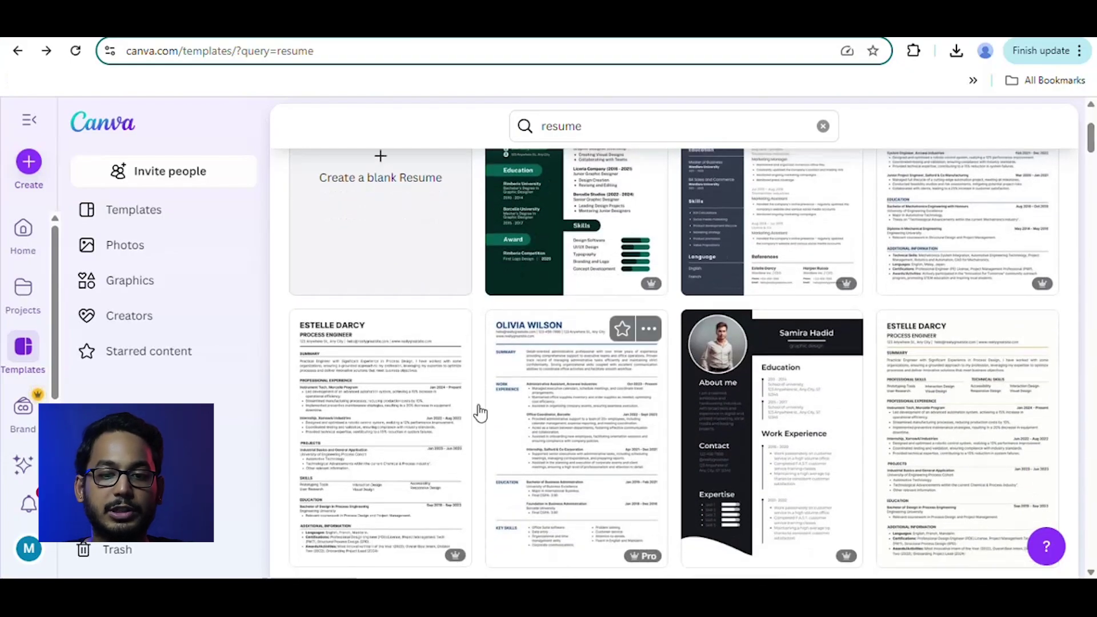
left_click(417, 445)
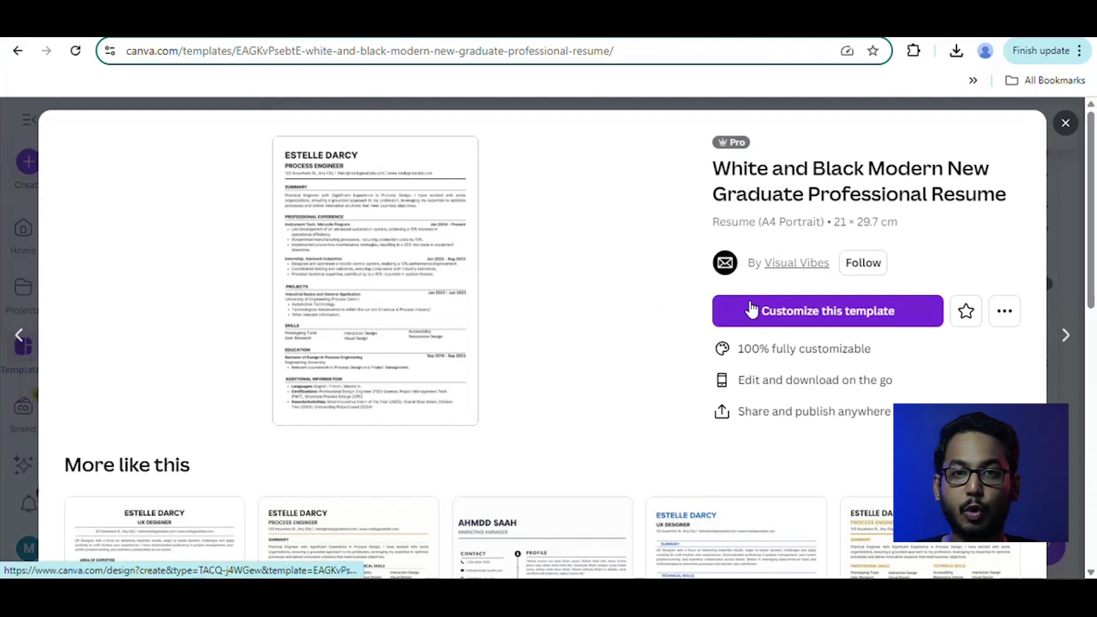
scroll(1096, 237, "down", 5)
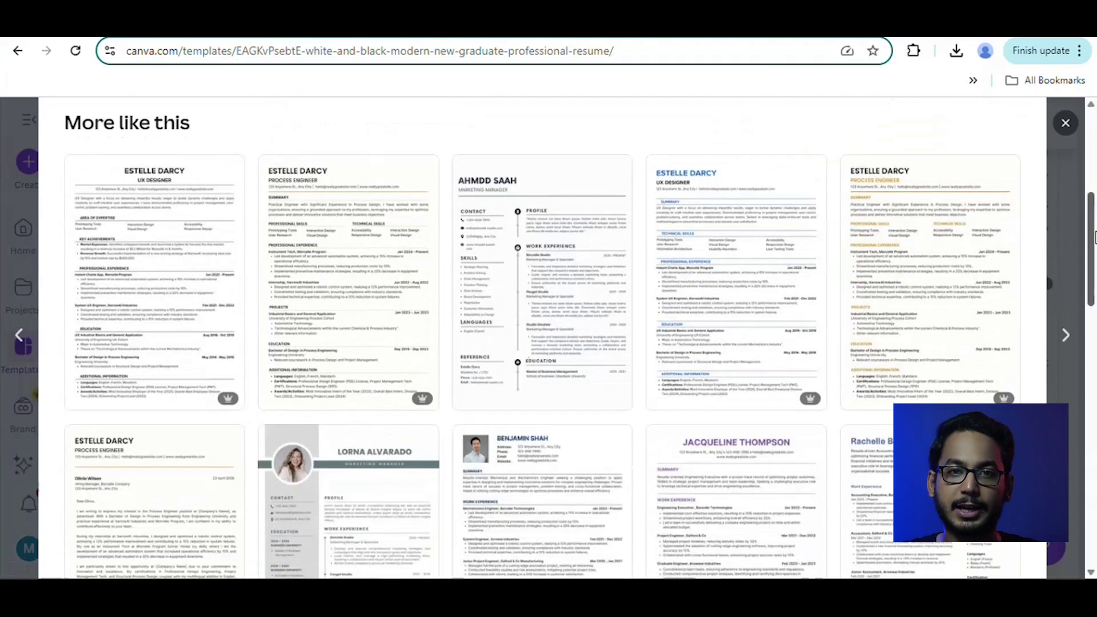
left_click_drag(1096, 237, 1094, 120)
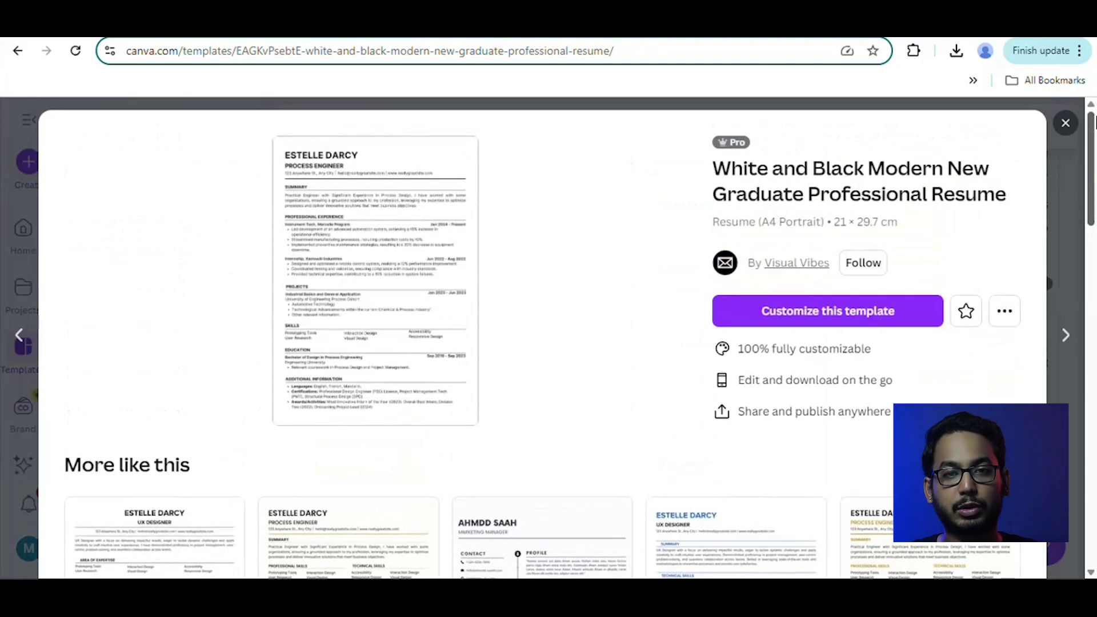
left_click(837, 313)
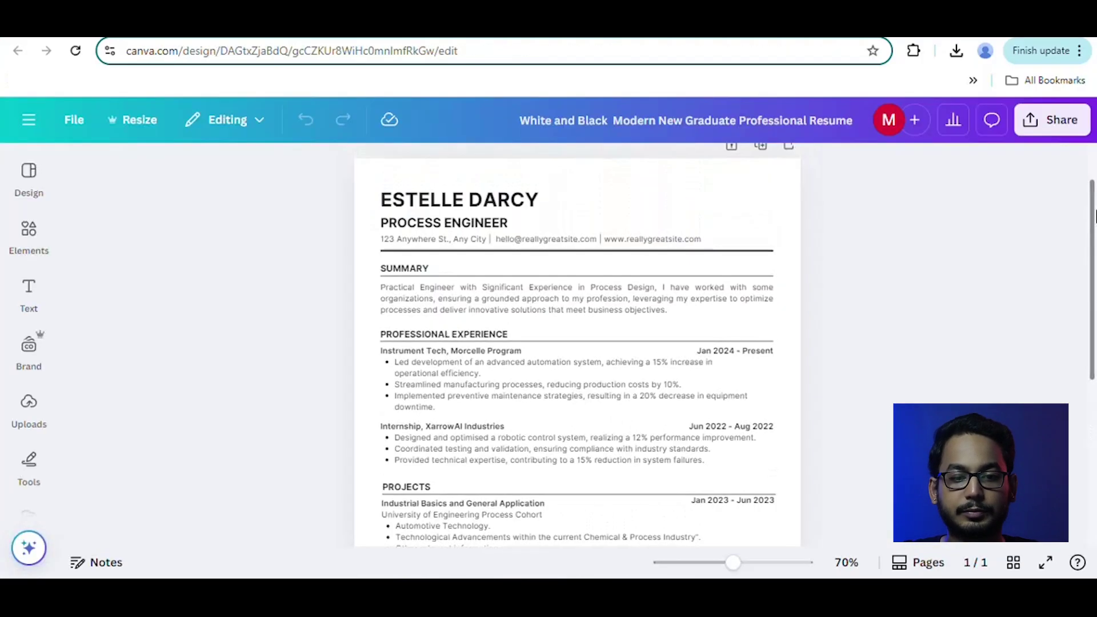
Enlarge the new Canva resume design with the zoom slider so its text is readable.
mouse_move(1095, 217)
left_mouse_down()
mouse_move(1096, 346)
mouse_move(1096, 212)
left_mouse_up()
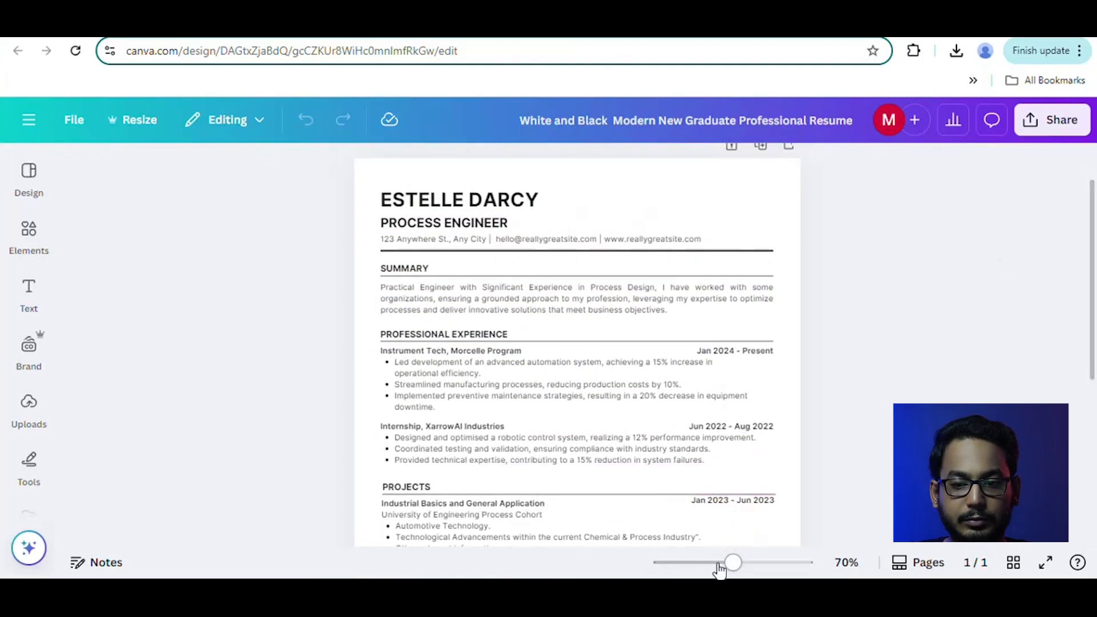
left_click_drag(734, 564, 750, 564)
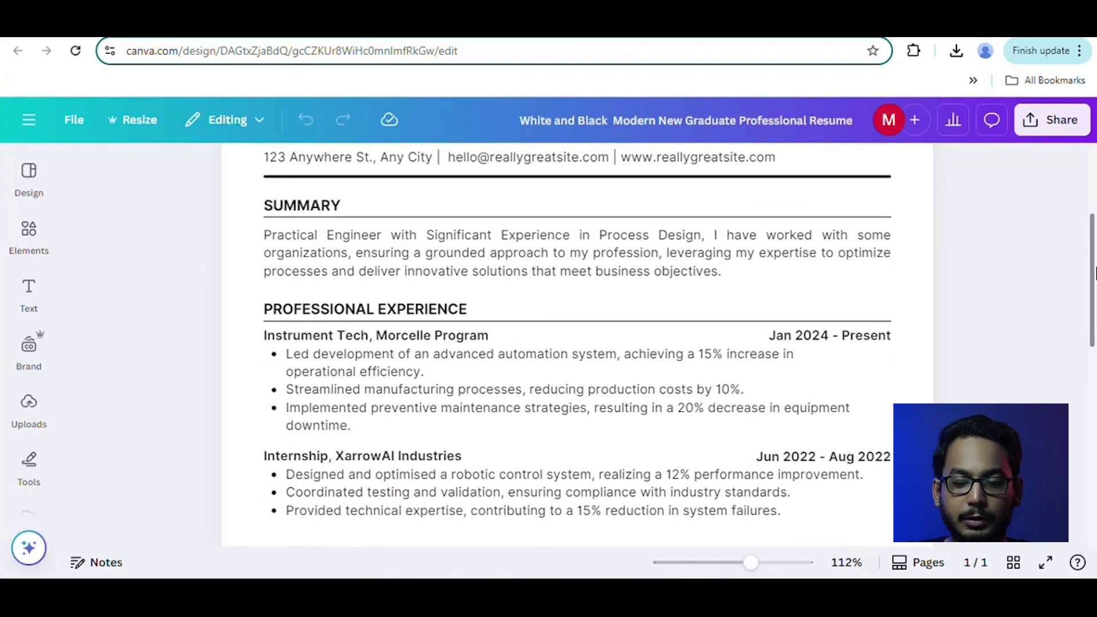
left_click_drag(1096, 257, 1096, 234)
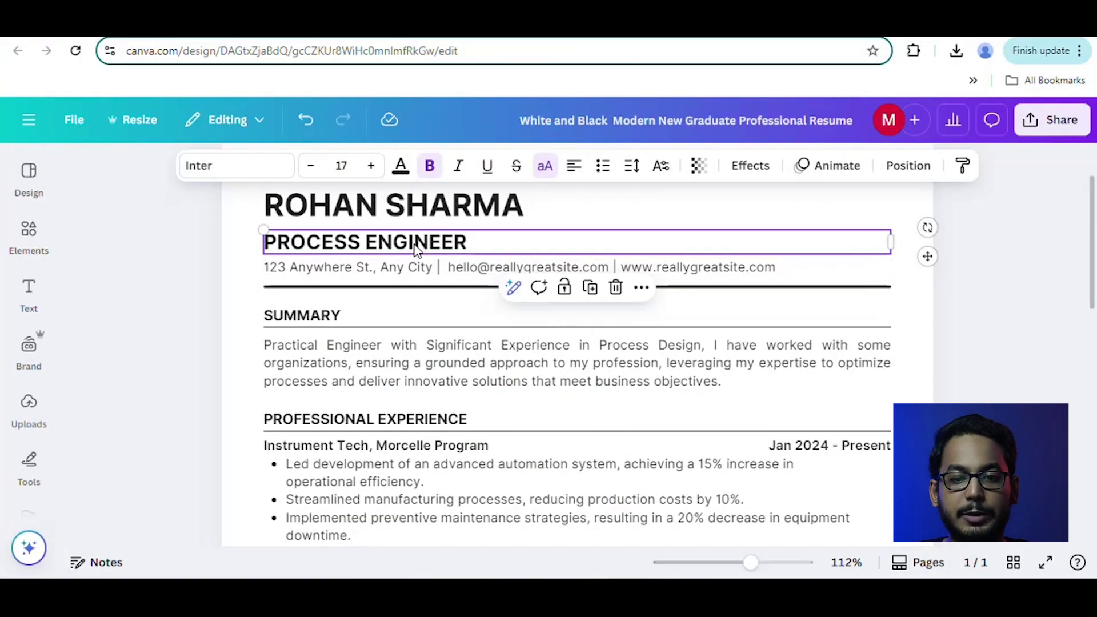
Replace the contact line with the new phone and e-mail, and the title with SOFTWARE ENGINEER.
left_click(348, 267)
key("ctrl+a")
key("ctrl+v")
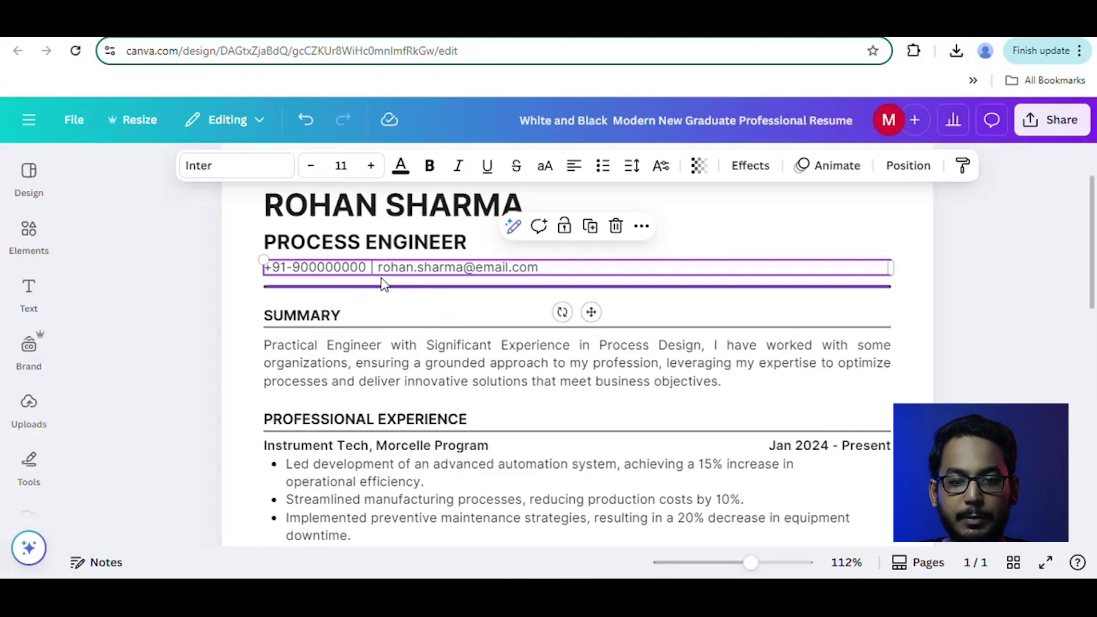
left_click(368, 240)
key("ctrl+a")
type("Software Engineer")
Paste the ChatGPT professional summary and move SUMMARY with its paragraph up below the divider.
left_click(563, 343)
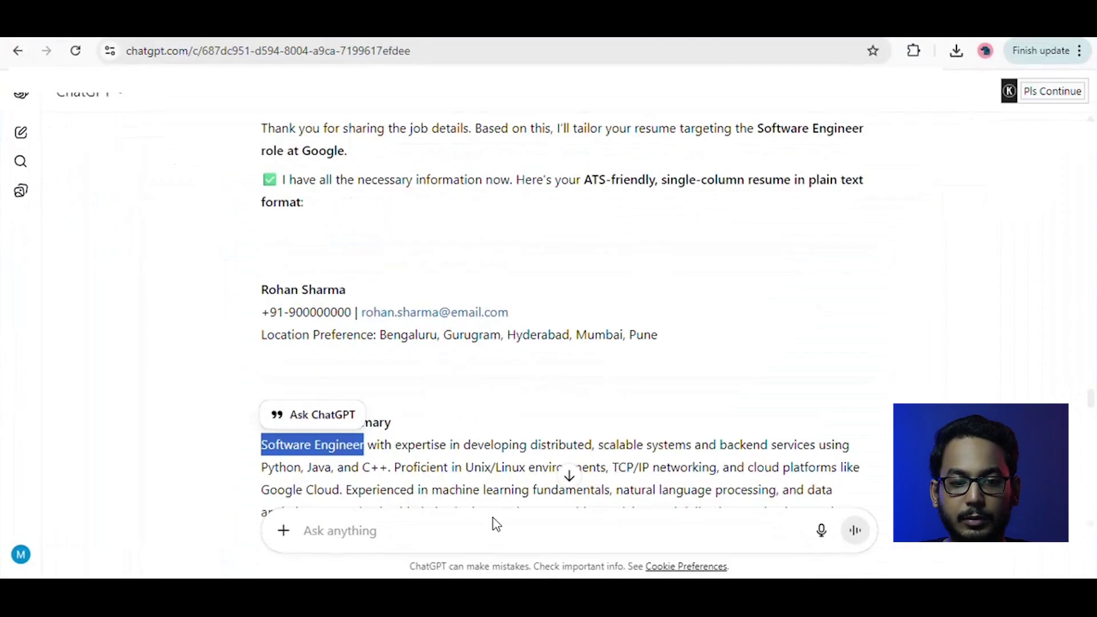
left_click_drag(261, 444, 475, 345)
key("ctrl+c")
scroll(294, 480, "down", 3)
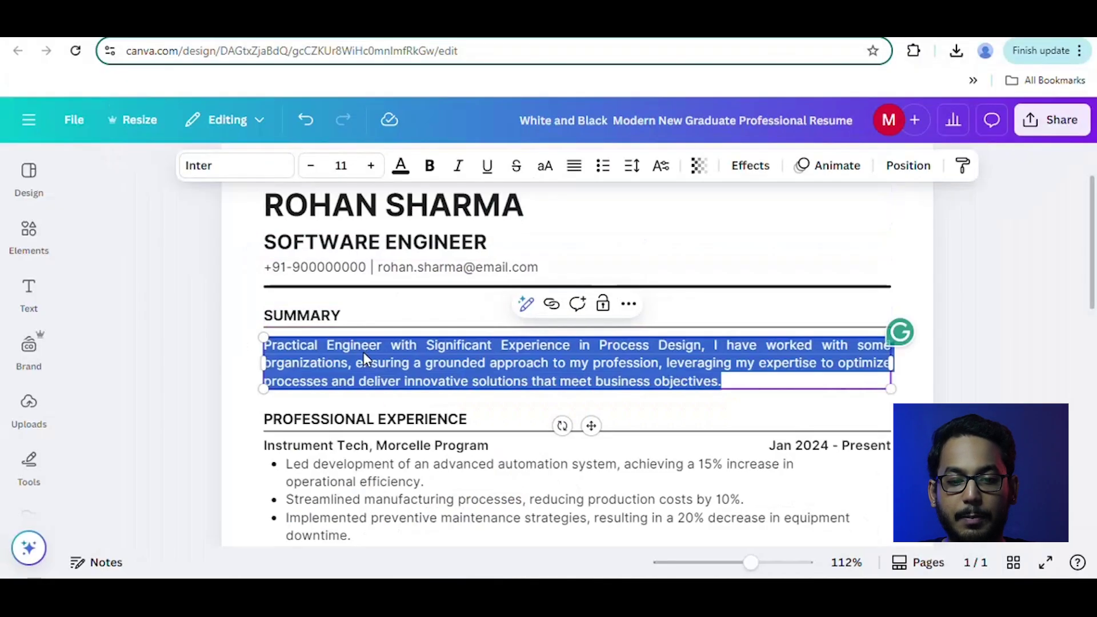
key("ctrl+v")
left_click(346, 319)
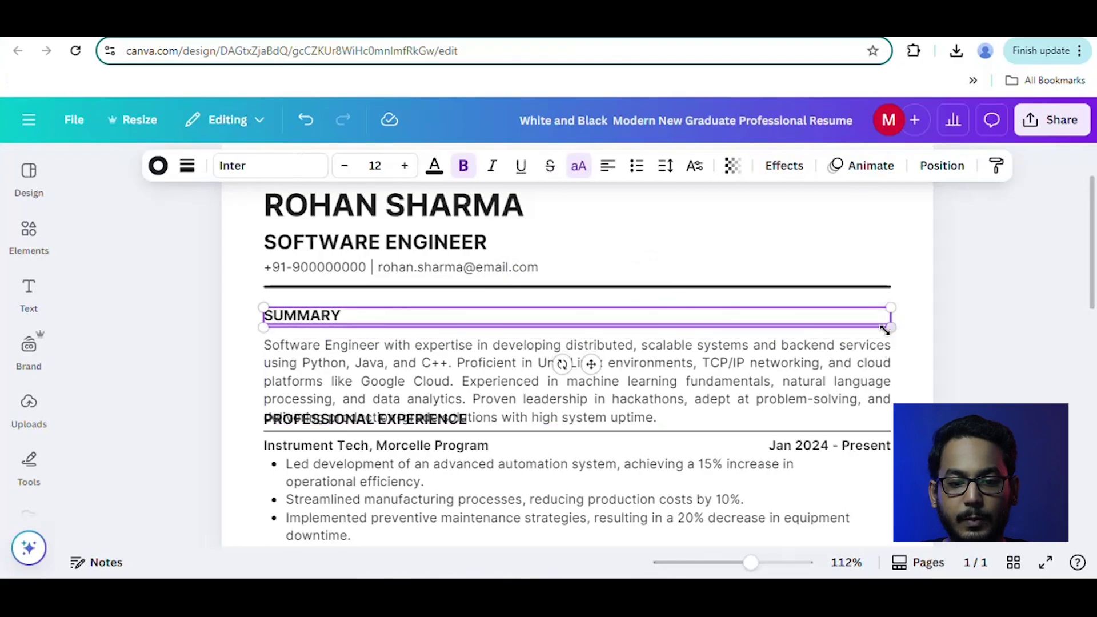
left_click(886, 343, "shift")
left_click_drag(865, 374, 864, 354)
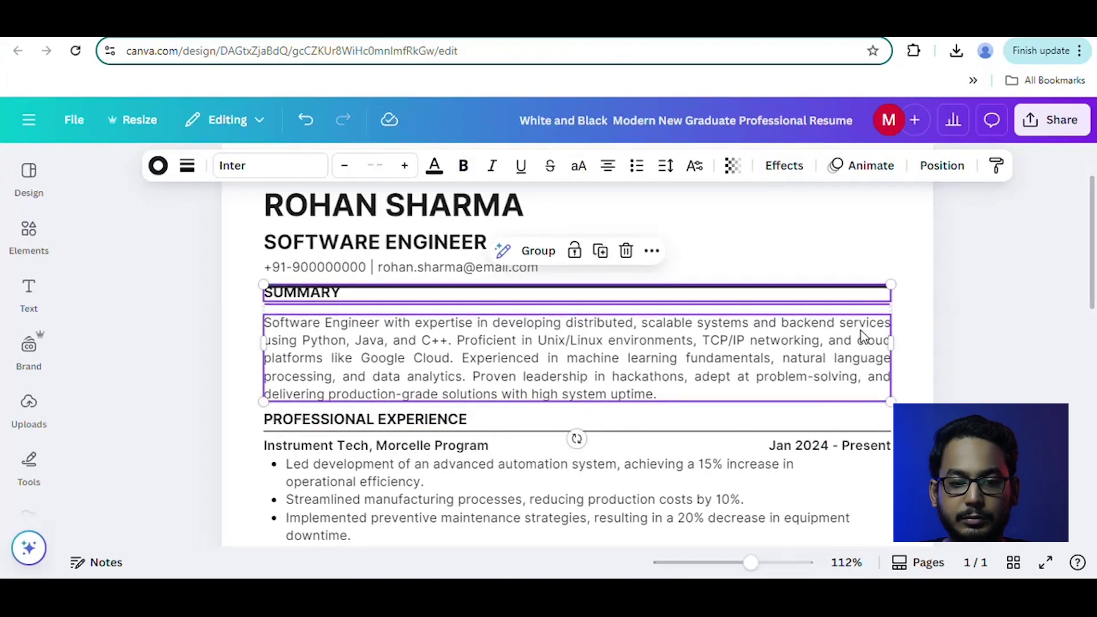
left_click(992, 396)
scroll(993, 399, "down", 2)
scroll(993, 398, "down", 1)
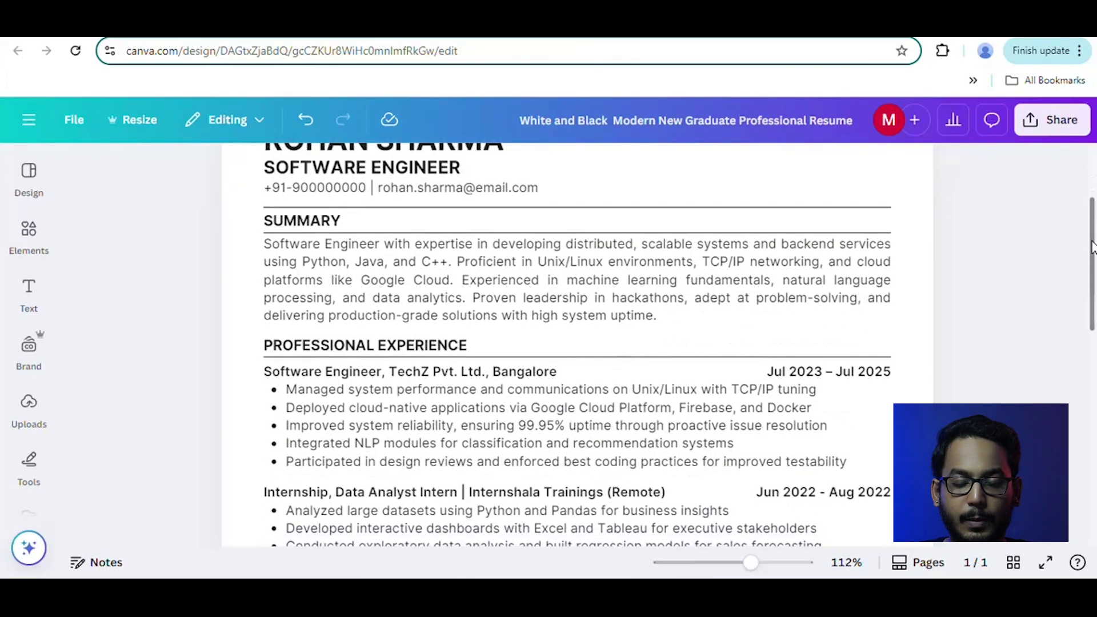
scroll(1093, 319, "down", 6)
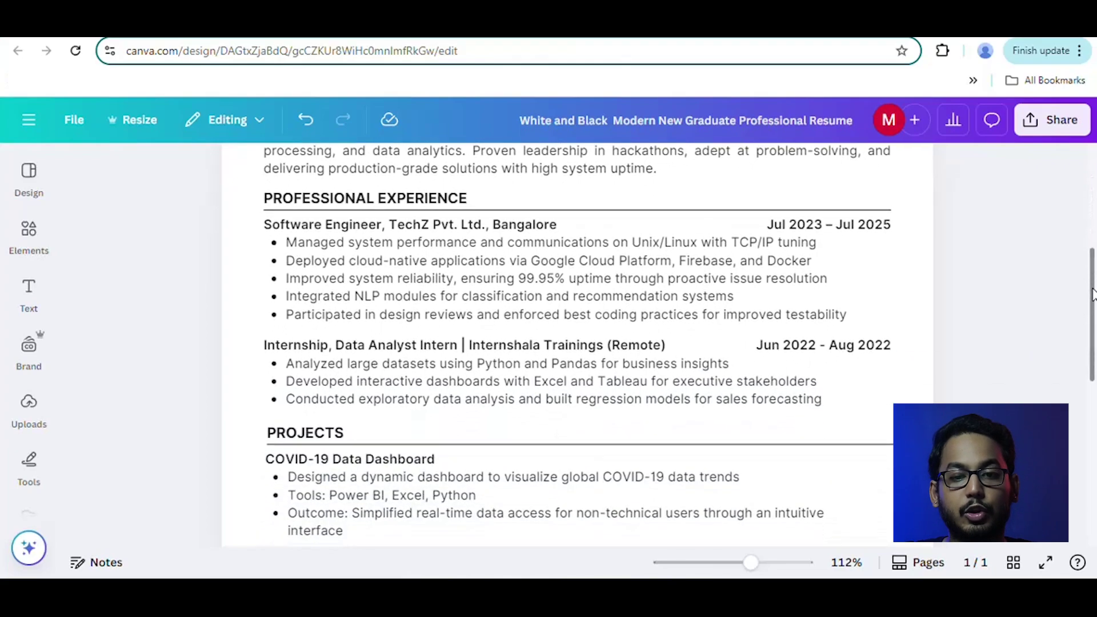
left_click_drag(1094, 319, 1095, 434)
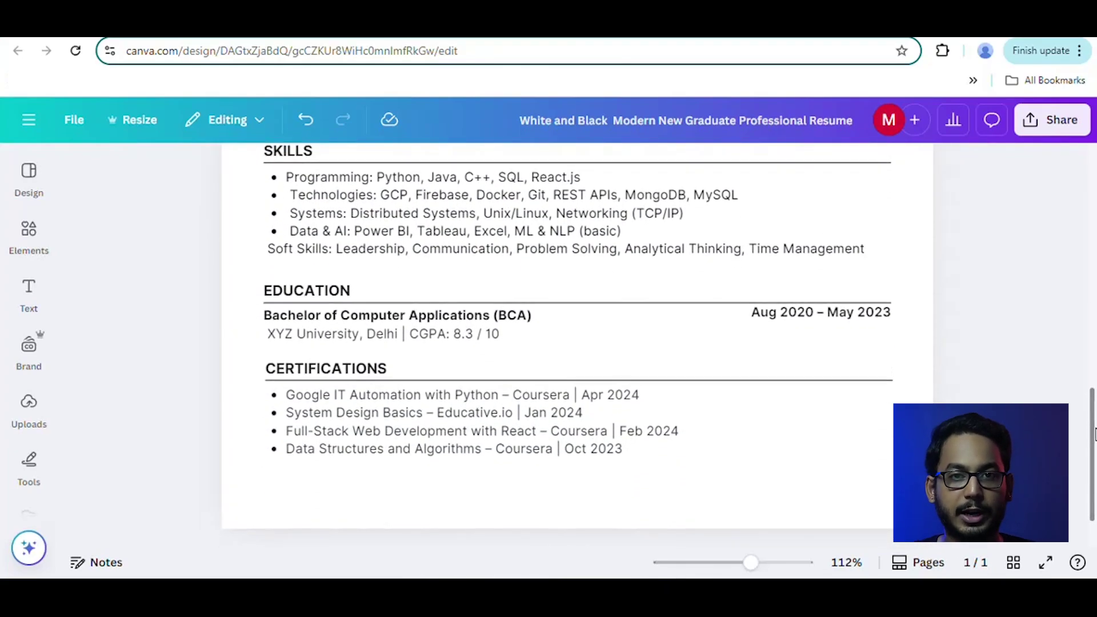
Retitle the Canva design Resume-11, save it as a PDF Standard download, and go to the checker tab.
left_click(779, 106)
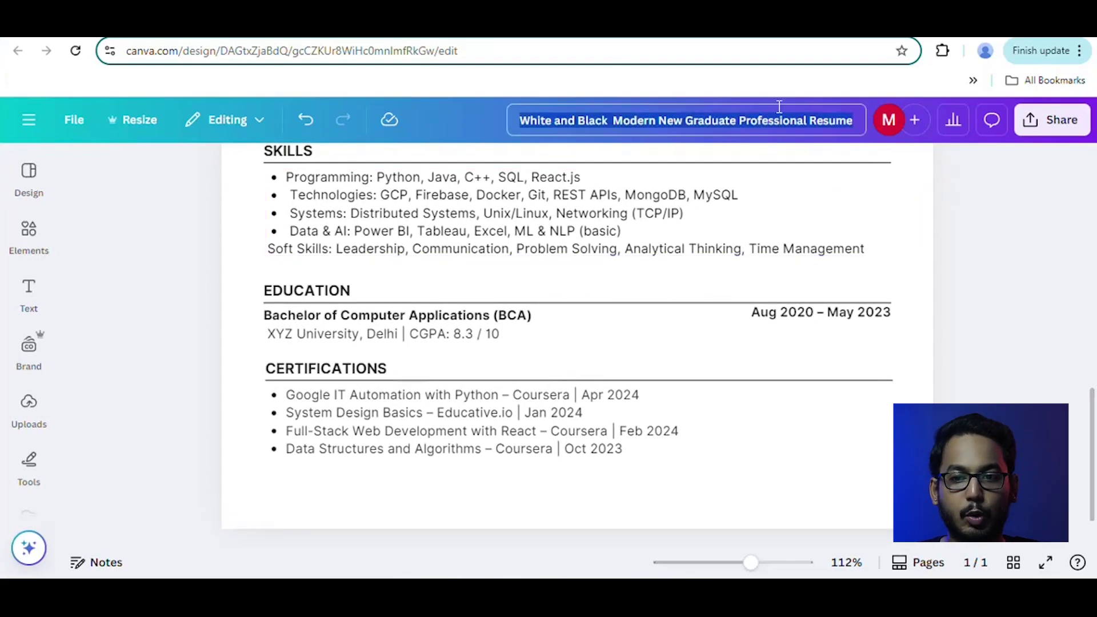
type("Resunme")
key("Escape")
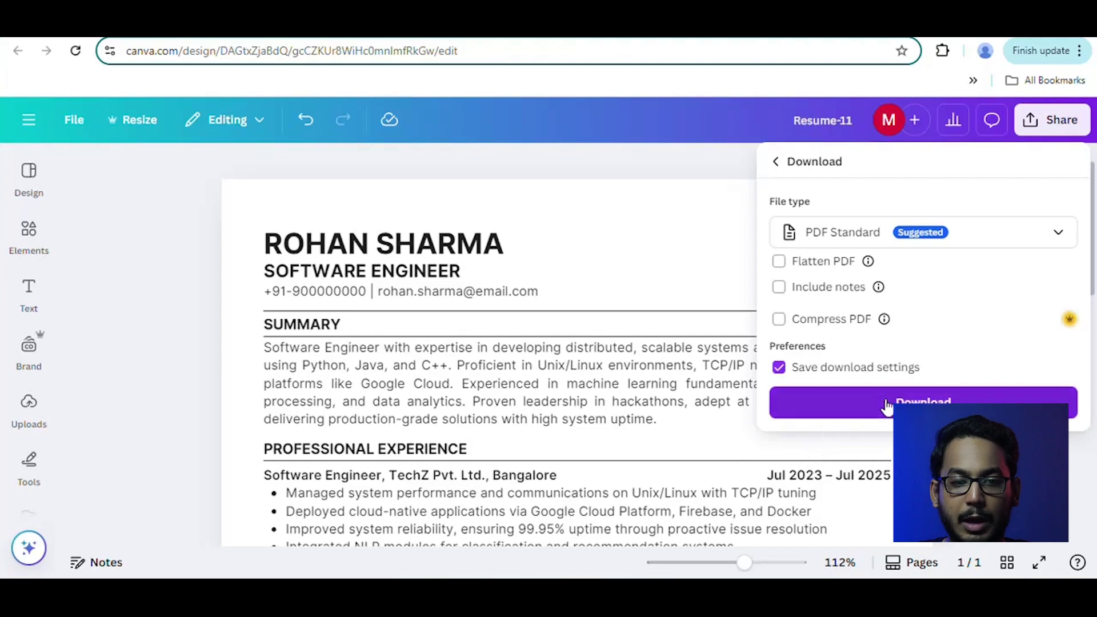
left_click(887, 404)
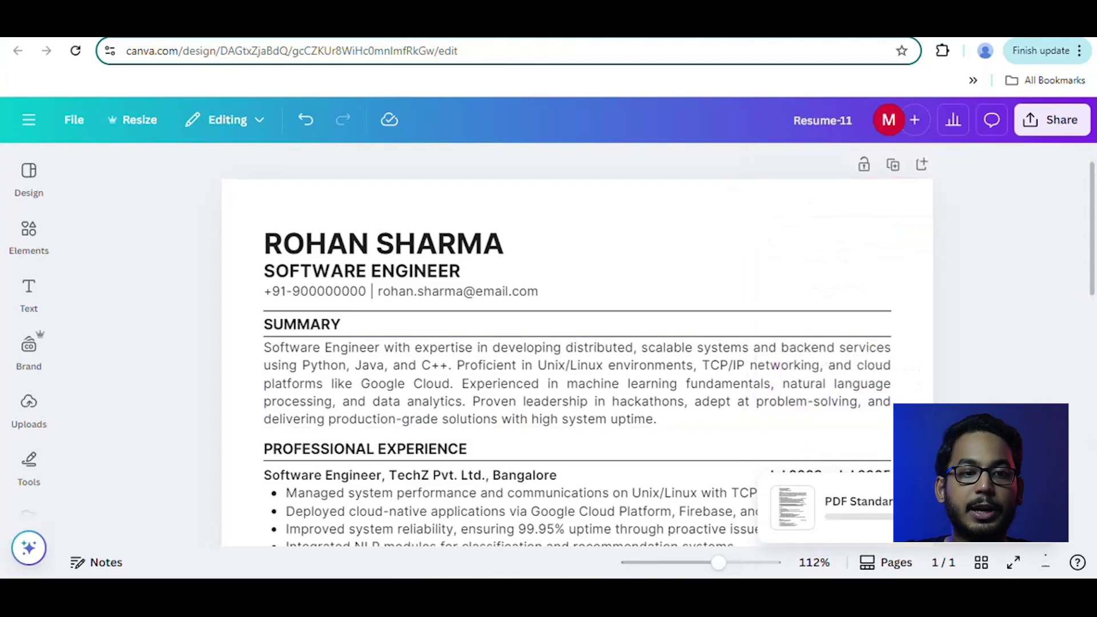
key("ctrl+Tab")
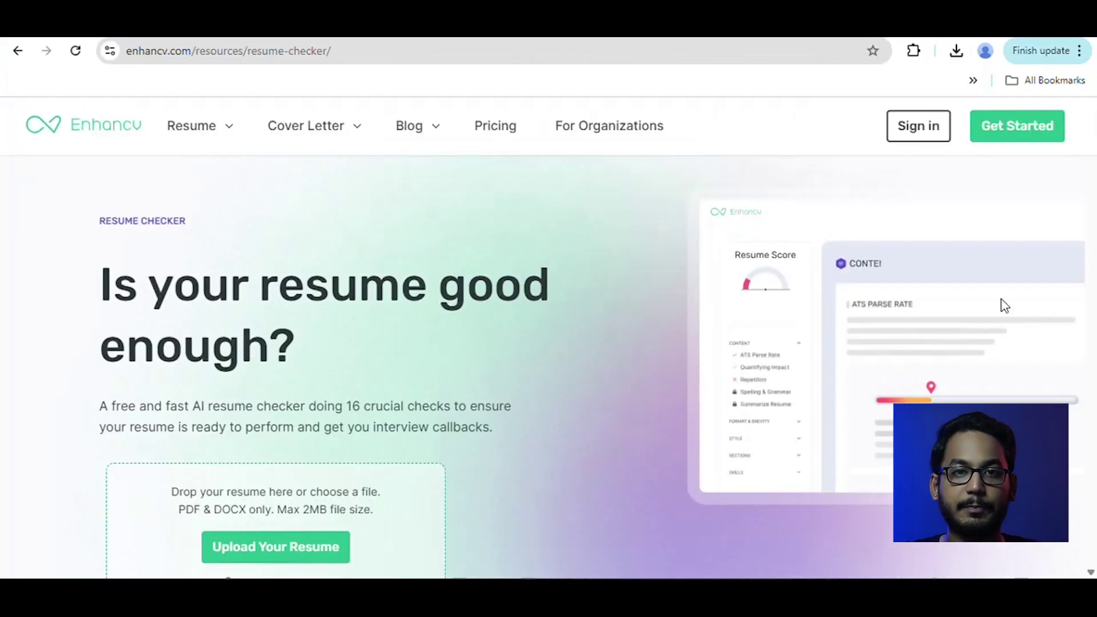
Upload the Resume-11 PDF to Enhancv's resume checker for scanning.
left_click(341, 551)
left_click(709, 190)
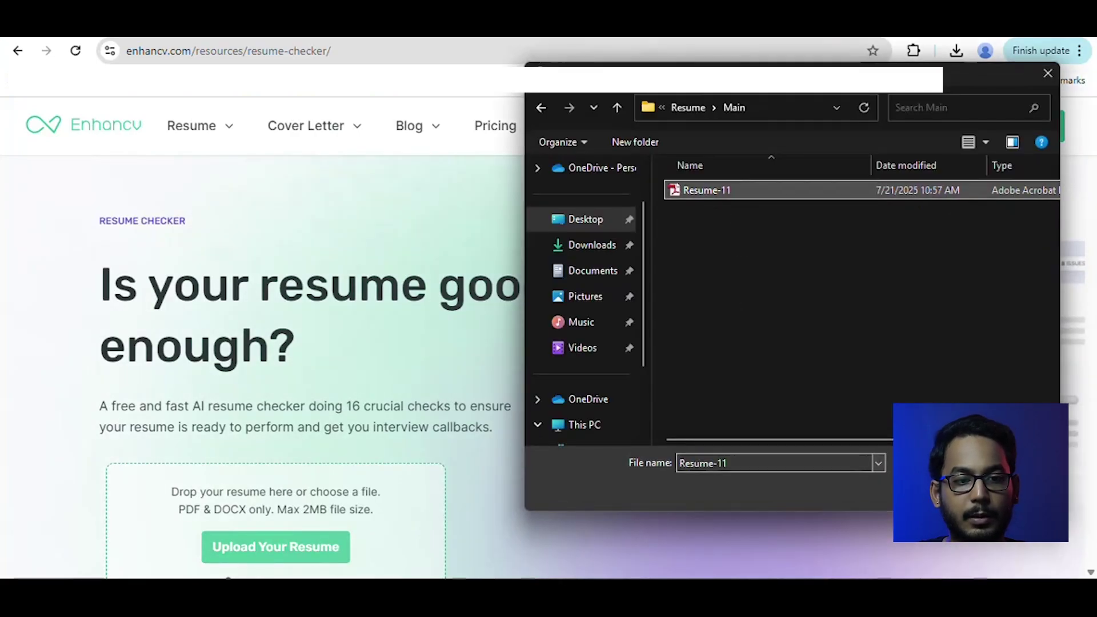
key("Return")
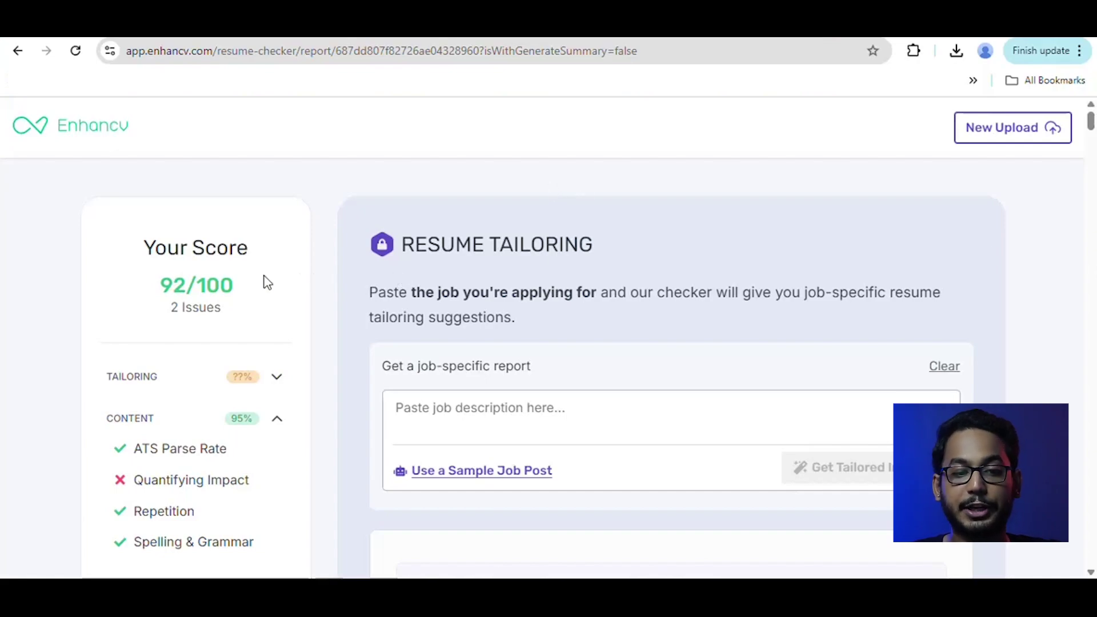
left_click_drag(163, 287, 234, 287)
left_click(271, 293)
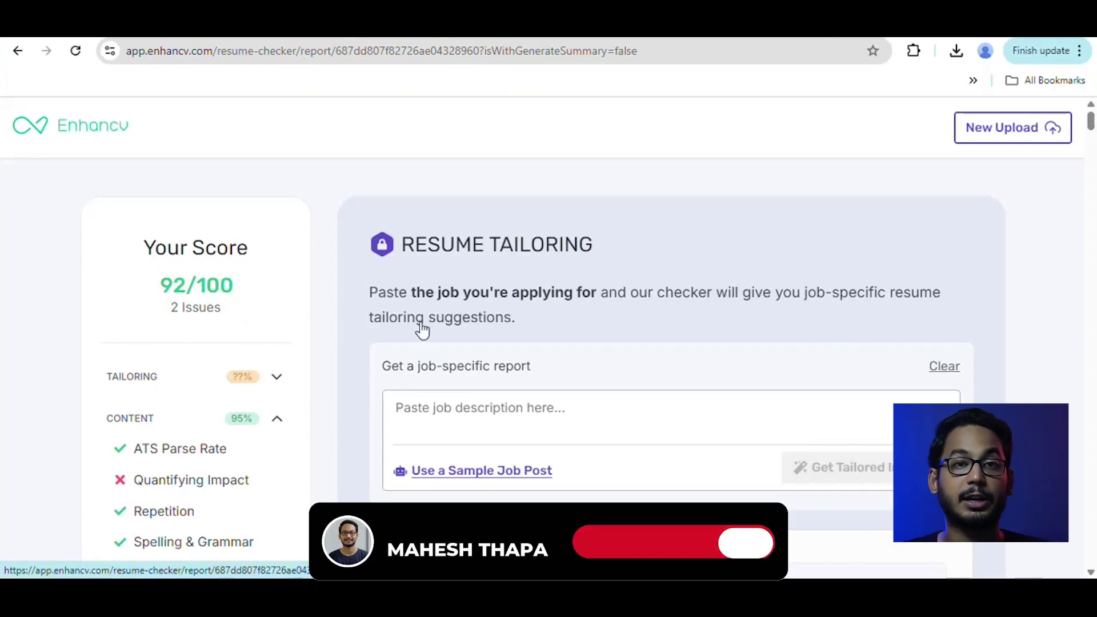
scroll(1091, 135, "down", 1)
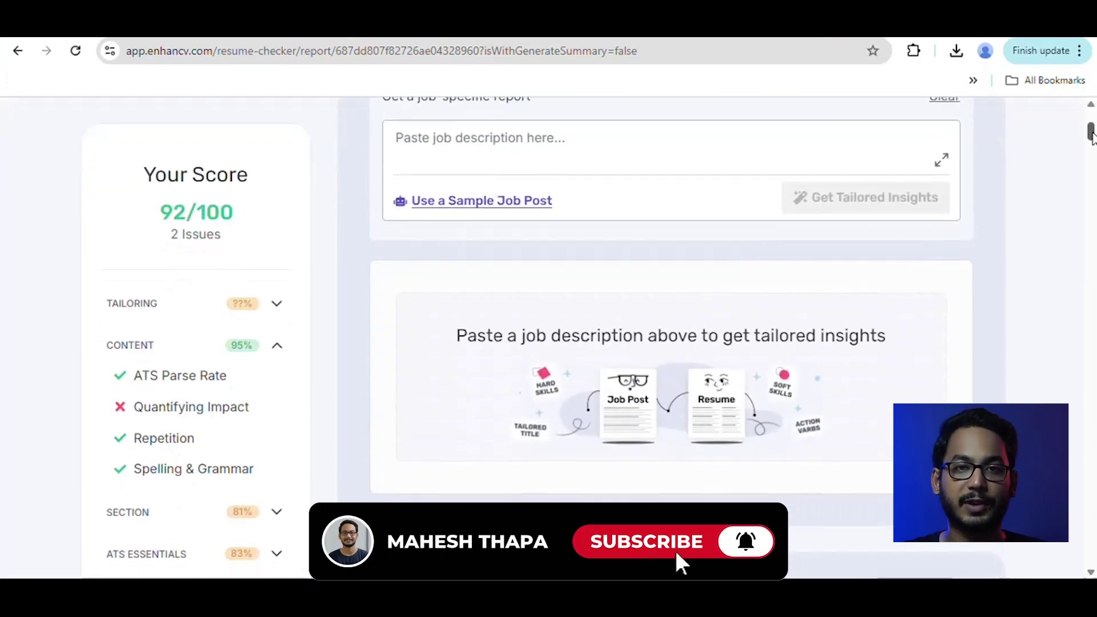
scroll(1092, 137, "down", 4)
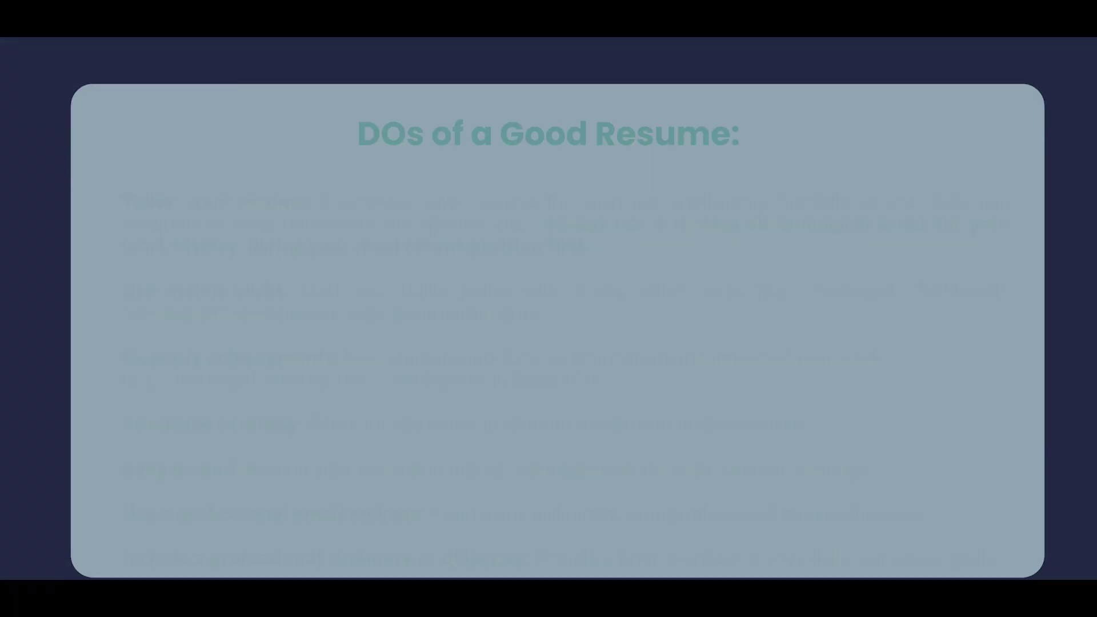